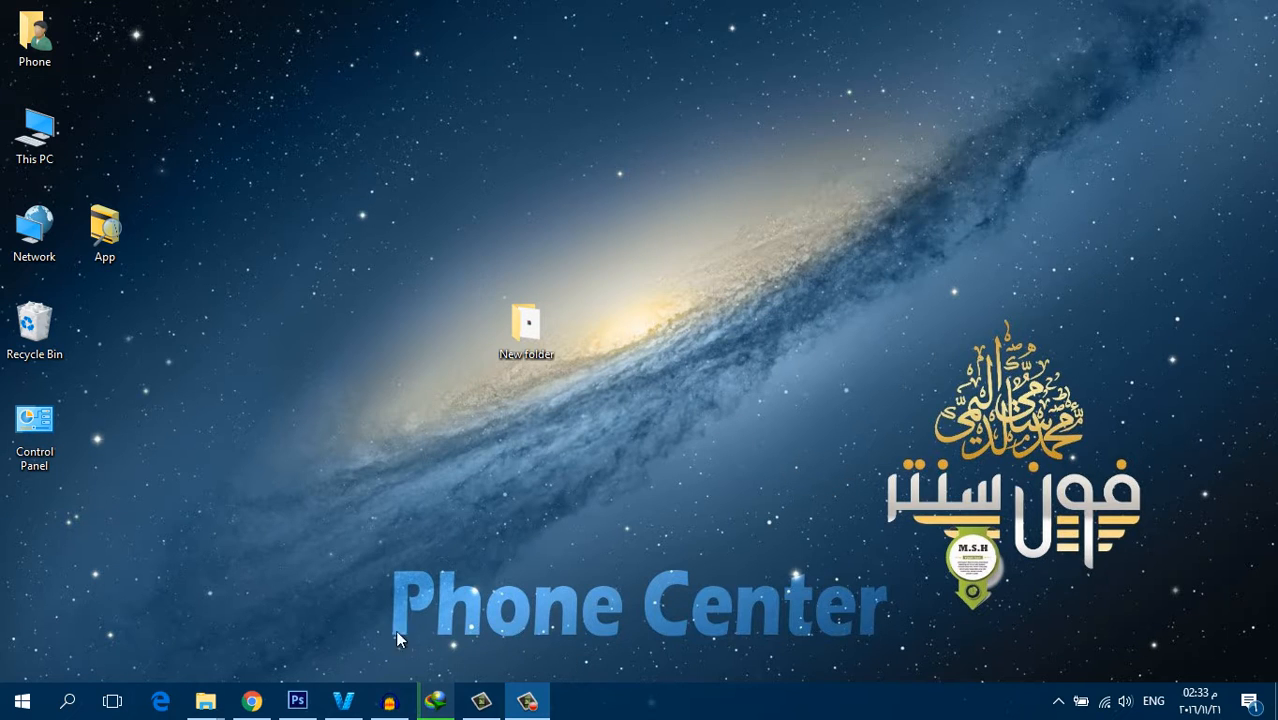
- Switch to Photoshop and convert the face photo's locked Background into the regular layer "Layer 0"
mouse_move(256, 702)
click(297, 701)
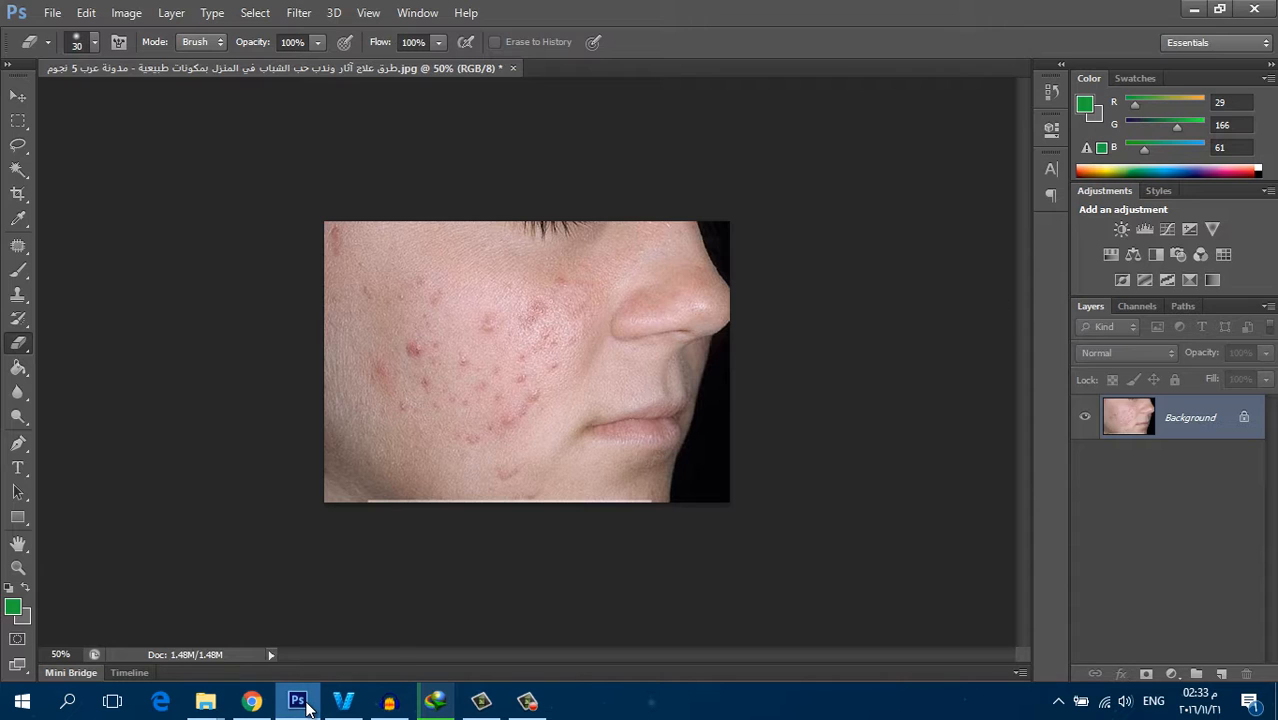
mouse_move(305, 706)
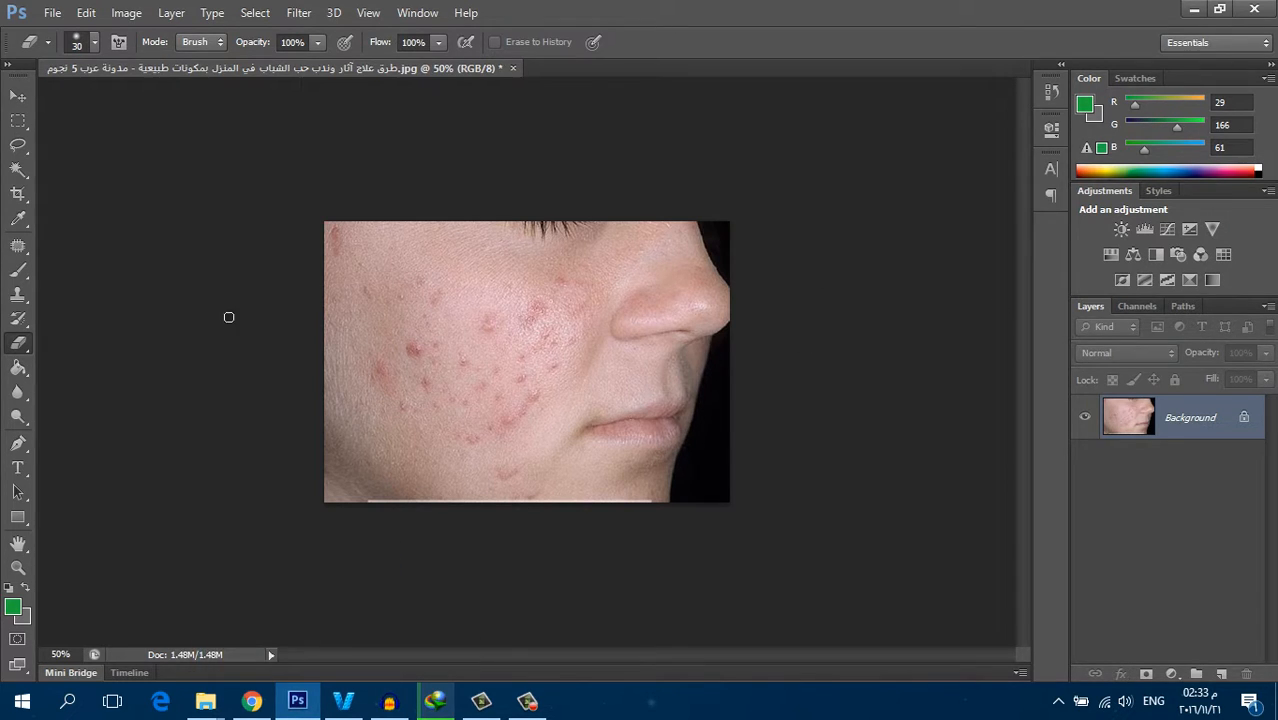
double_click(1245, 425)
click(824, 231)
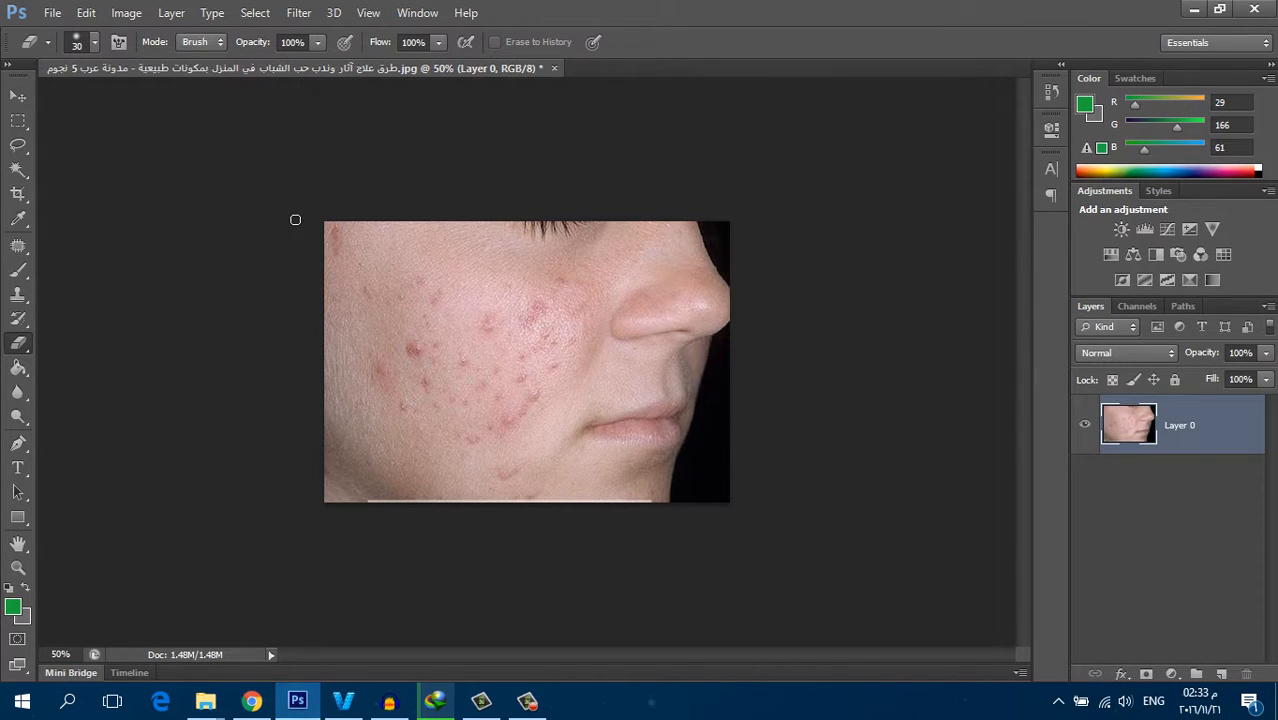
- Use the Patch tool to replace the red blemishes on the upper middle of the cheek with clear skin
click(16, 256)
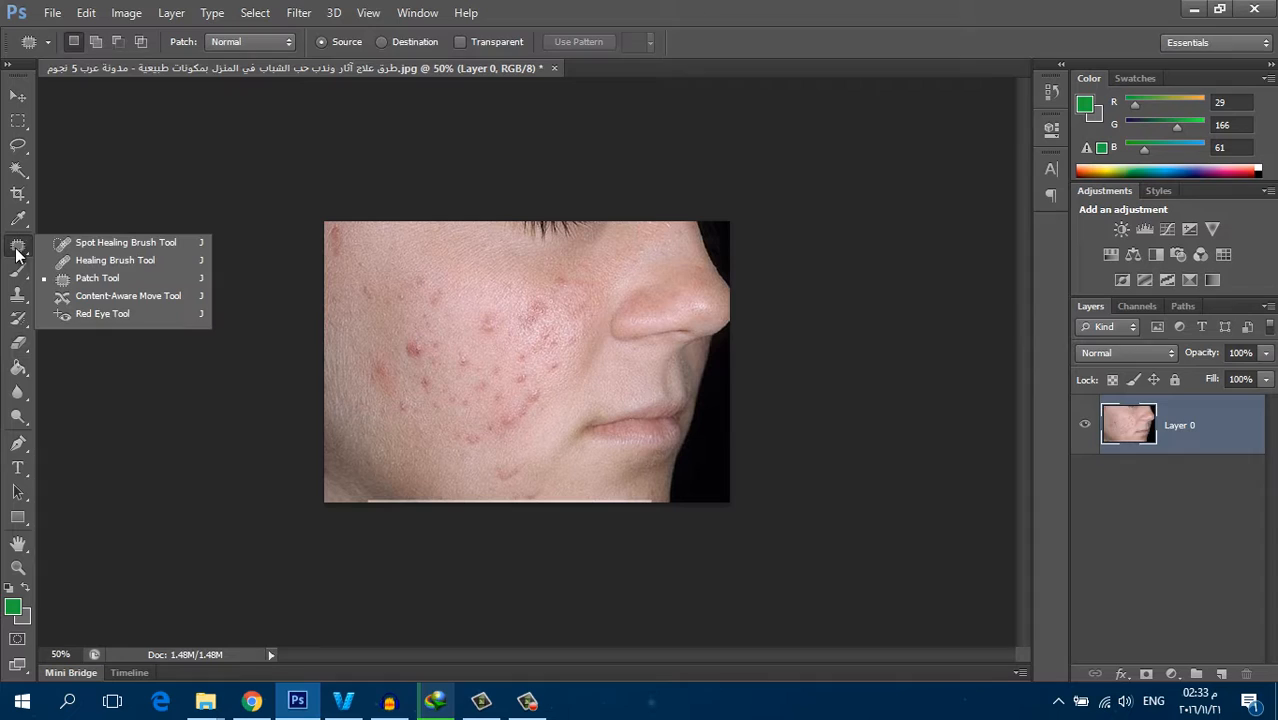
click(97, 279)
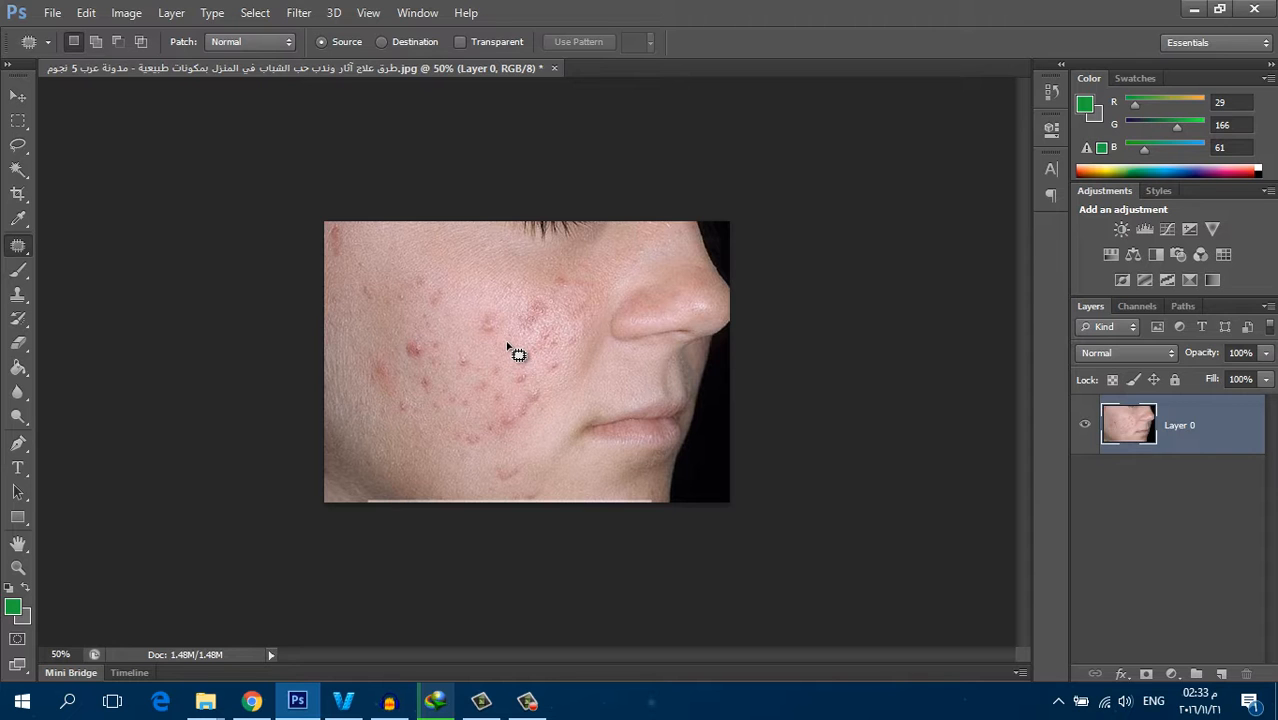
ctrl+click(472, 343)
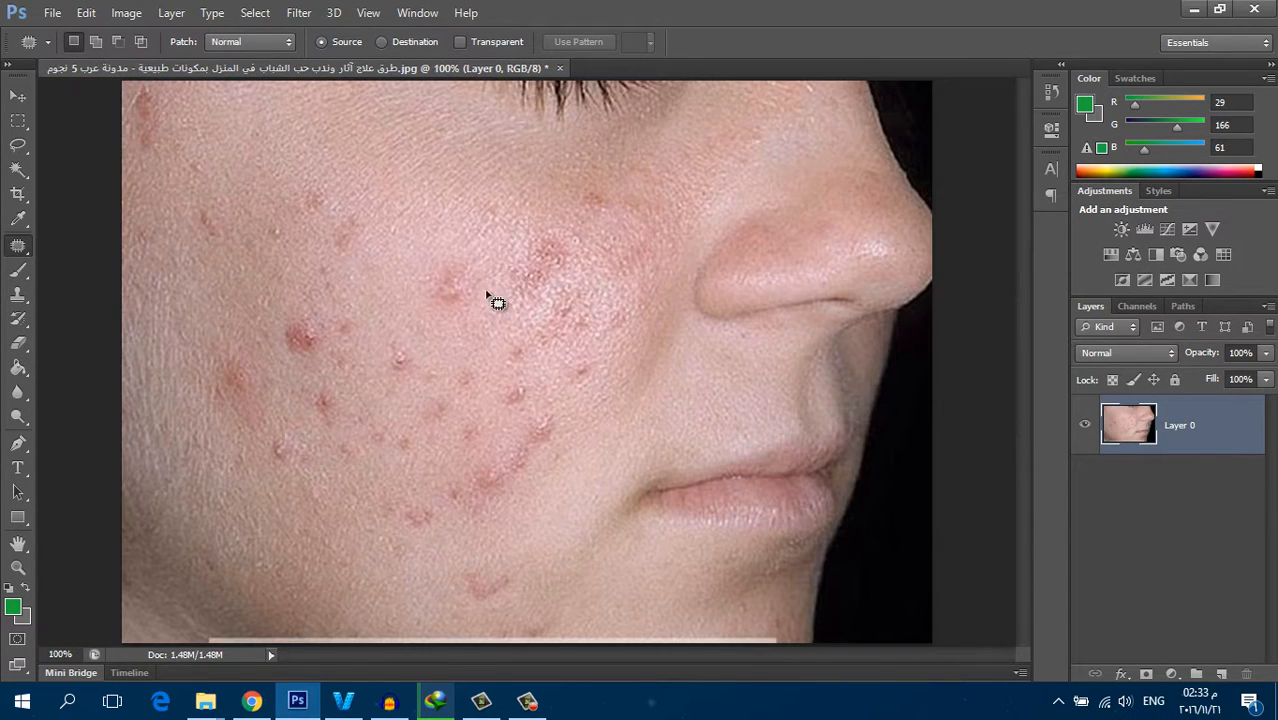
mouse_move(487, 296)
mouse_down()
mouse_move(438, 320)
mouse_move(466, 270)
mouse_up()
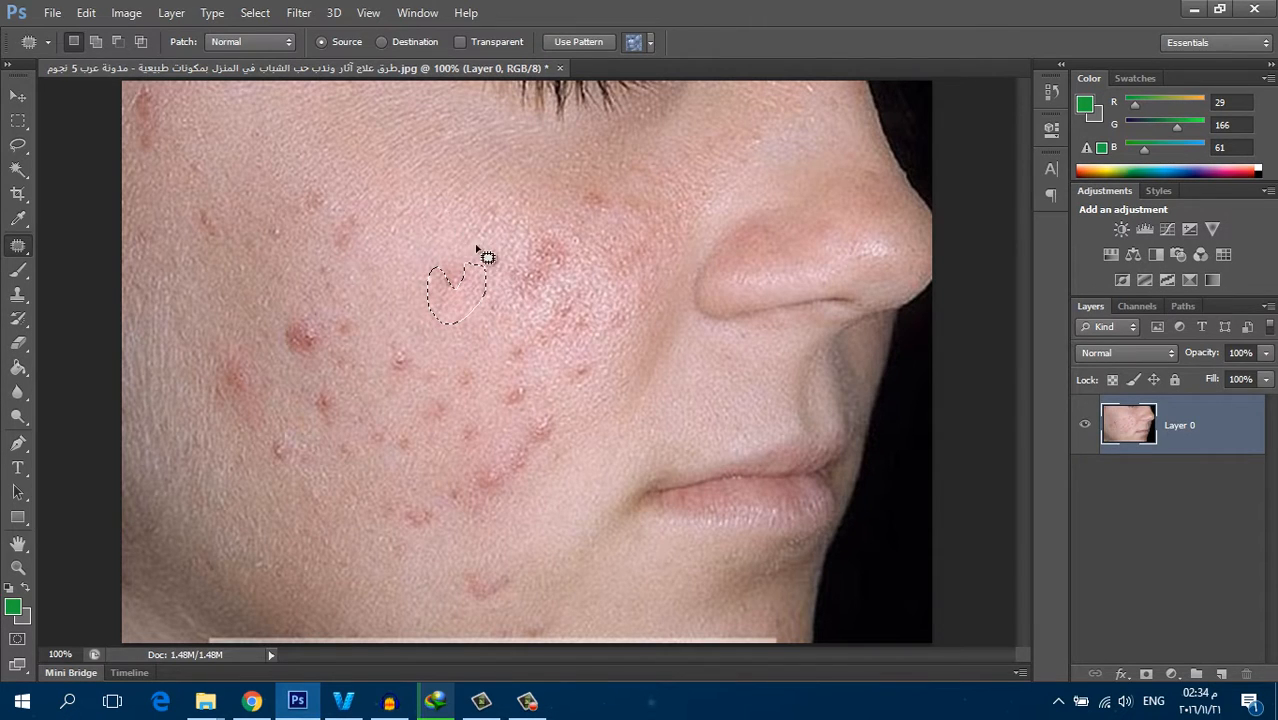
mouse_move(566, 266)
mouse_down()
mouse_move(521, 296)
mouse_move(556, 210)
mouse_move(558, 264)
mouse_up()
mouse_move(551, 264)
mouse_down()
mouse_move(496, 271)
mouse_move(446, 251)
mouse_move(472, 280)
mouse_move(400, 257)
mouse_up()
- Patch the dark red pimples between the middle of the cheek and the ear side with clear skin
mouse_move(416, 330)
mouse_down()
mouse_move(373, 390)
mouse_move(383, 321)
mouse_move(416, 330)
mouse_up()
drag(360, 340, 439, 302)
drag(371, 346, 403, 320)
mouse_move(345, 378)
mouse_down()
mouse_move(334, 382)
mouse_move(345, 305)
mouse_move(385, 320)
mouse_move(437, 266)
mouse_move(365, 386)
mouse_move(360, 365)
mouse_move(342, 390)
mouse_move(441, 285)
mouse_up()
- Patch the large red spot on the outer cheek with clear skin and clear the selection
drag(290, 364, 250, 433)
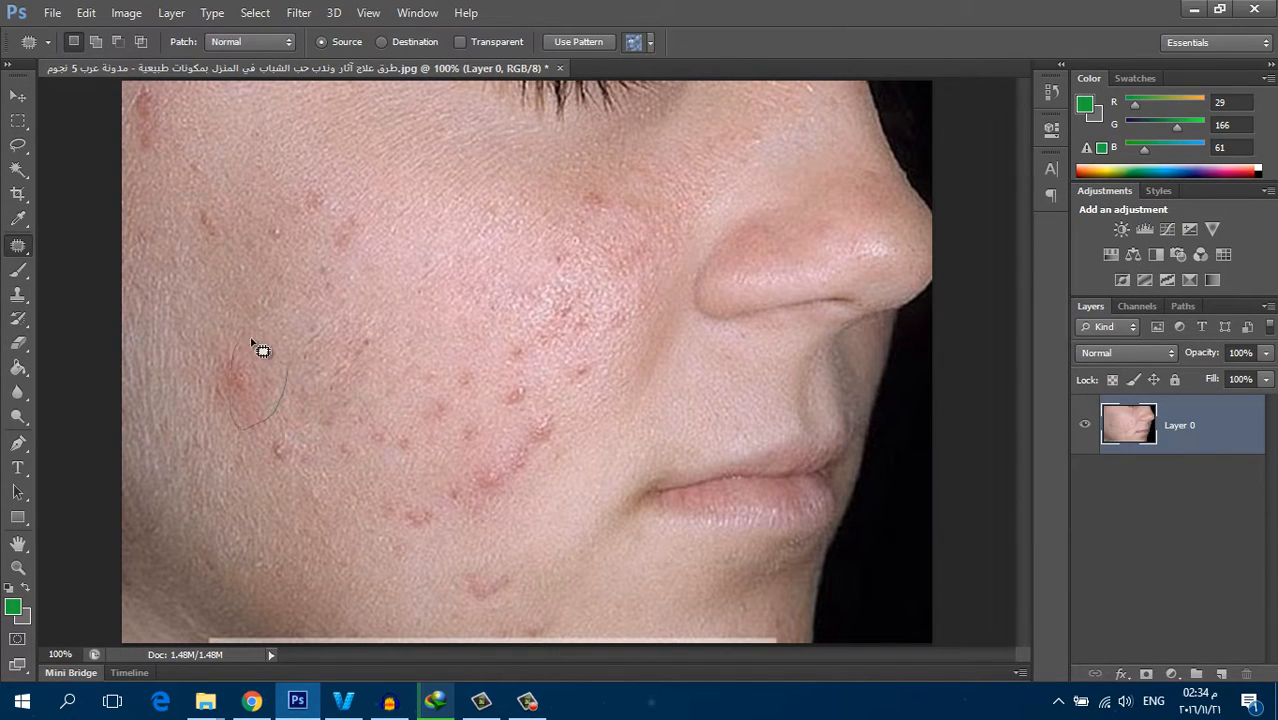
drag(260, 349, 258, 342)
drag(256, 385, 446, 276)
click(337, 408)
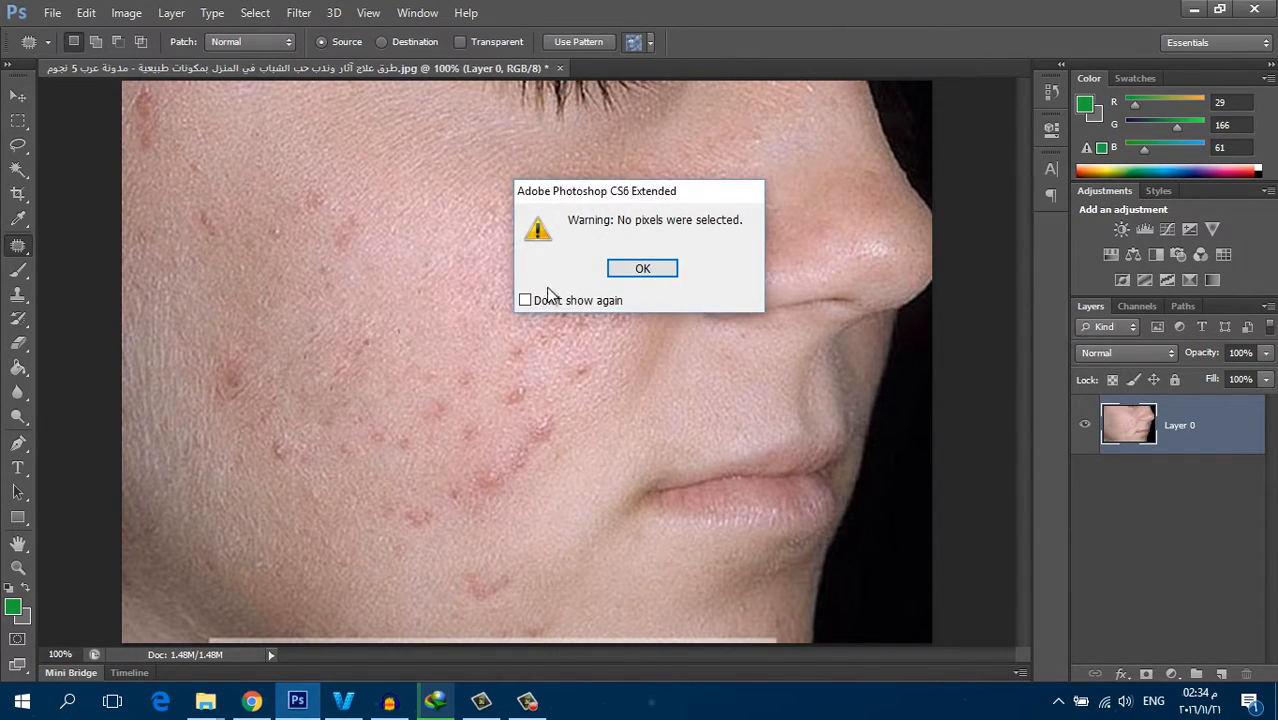
click(645, 268)
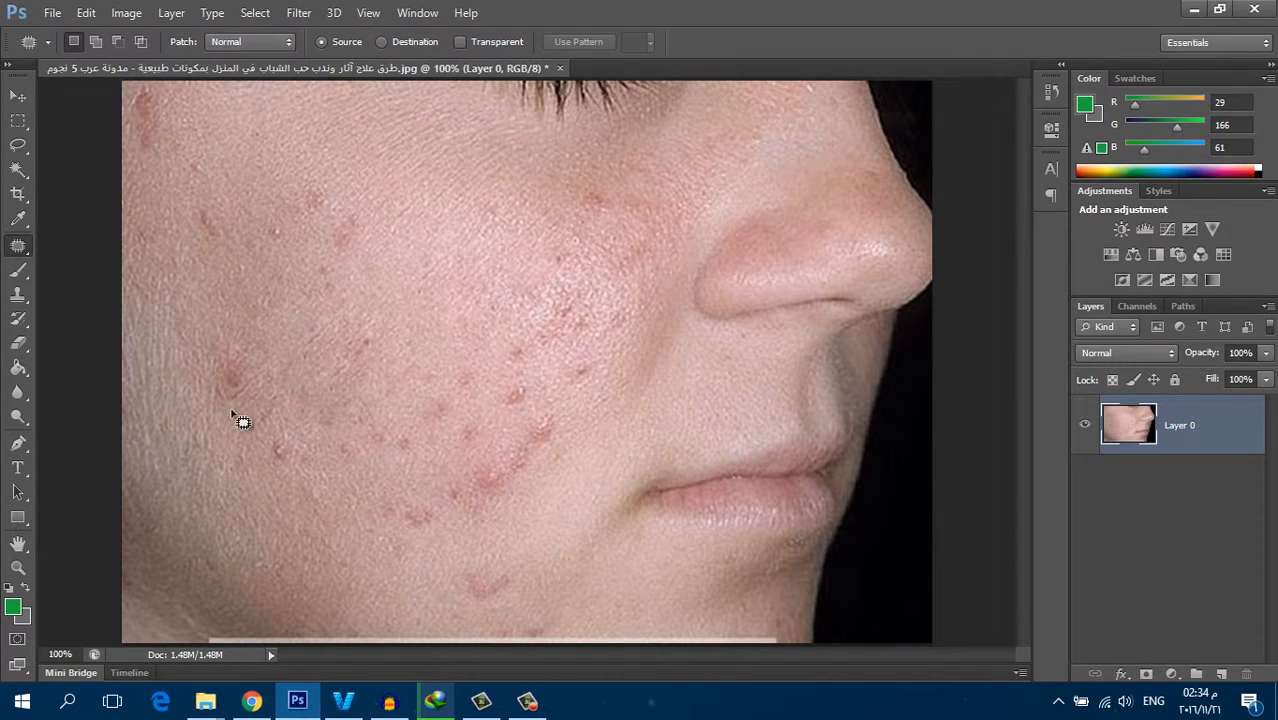
- Patch the remaining redness on the outer cheek and the small pimple just below it
drag(262, 328, 264, 334)
mouse_move(236, 371)
mouse_down()
mouse_move(200, 371)
mouse_move(214, 296)
mouse_up()
mouse_move(306, 440)
mouse_down()
mouse_move(247, 439)
mouse_move(309, 443)
mouse_move(244, 323)
mouse_move(279, 365)
mouse_up()
mouse_move(288, 408)
mouse_down()
mouse_move(202, 431)
mouse_move(183, 397)
mouse_up()
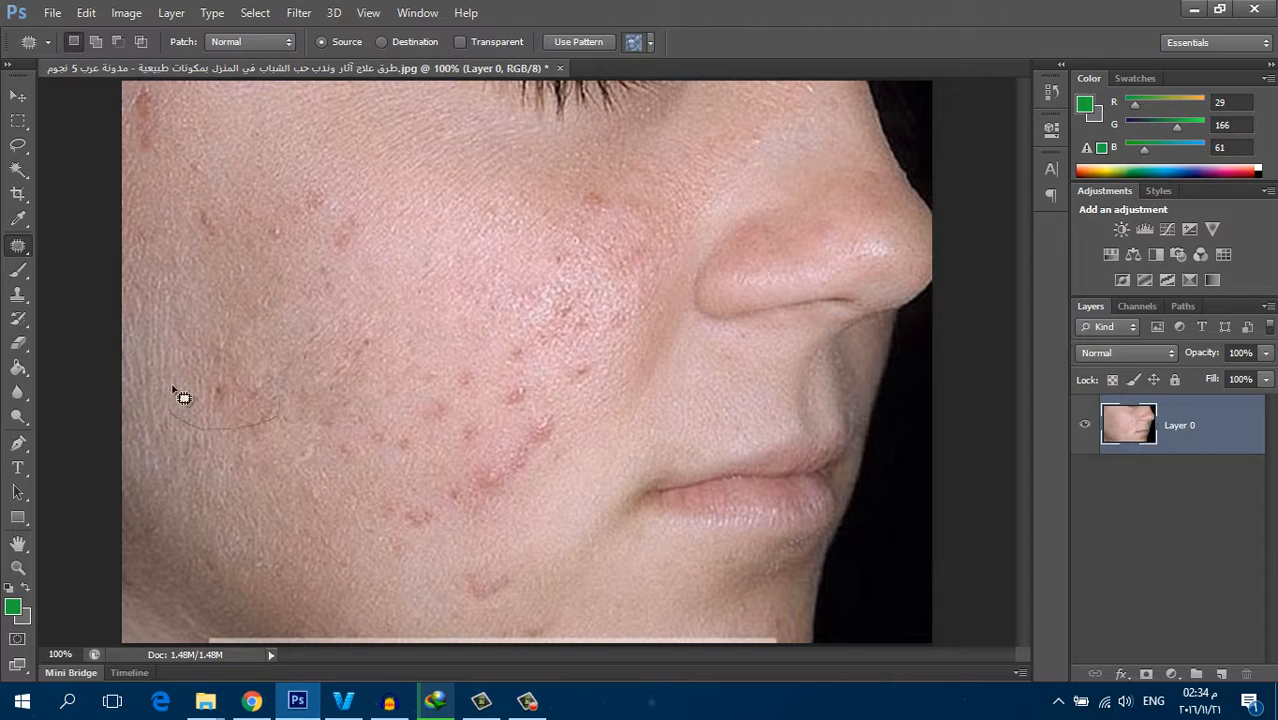
drag(282, 395, 279, 392)
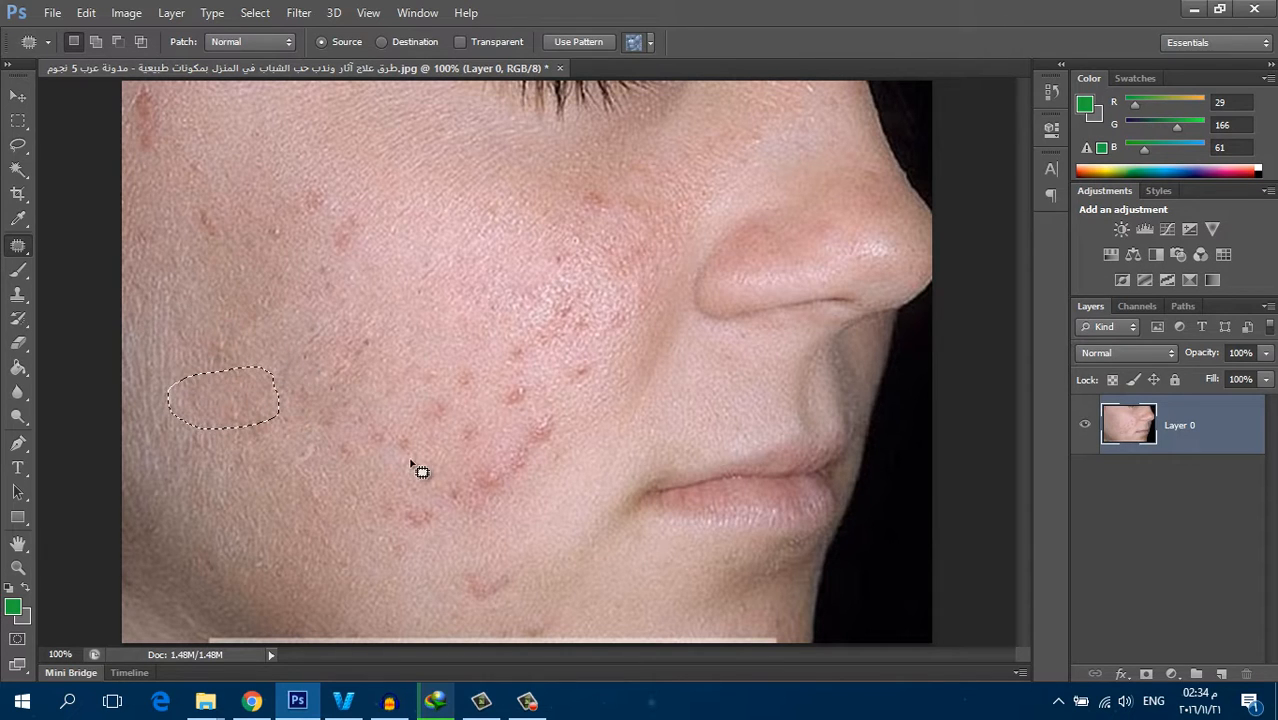
- Patch the red cluster on the cheek toward the mouth corner and the spot just above it
mouse_move(576, 429)
mouse_down()
mouse_move(497, 504)
mouse_move(525, 382)
mouse_move(573, 430)
mouse_move(365, 334)
mouse_up()
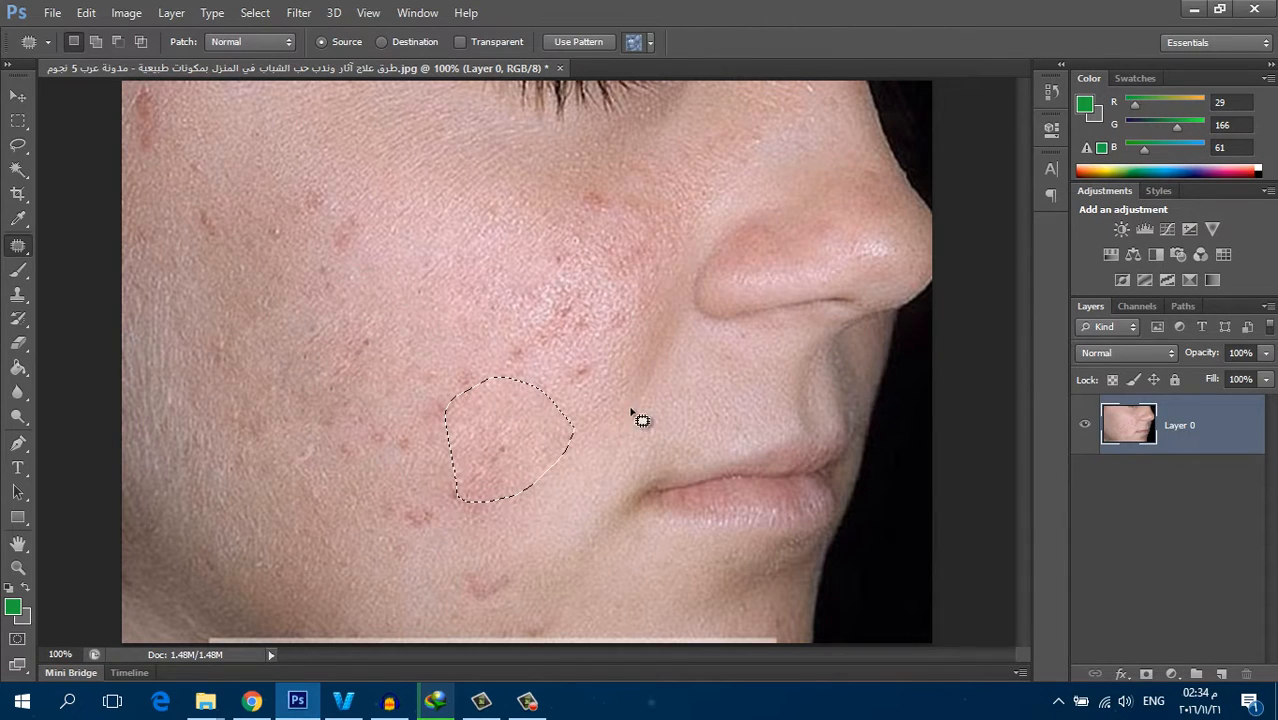
mouse_move(632, 369)
mouse_down()
mouse_move(552, 383)
mouse_move(593, 368)
mouse_up()
drag(578, 380, 404, 248)
- Patch the small red spots scattered across the centre of the cheek with clear skin
mouse_move(549, 340)
mouse_down()
mouse_move(548, 364)
mouse_move(428, 431)
mouse_move(549, 340)
mouse_up()
drag(410, 380, 399, 342)
click(485, 422)
mouse_move(463, 418)
mouse_down()
mouse_move(452, 380)
mouse_move(460, 398)
mouse_up()
mouse_move(438, 390)
mouse_down()
mouse_move(431, 326)
mouse_move(404, 300)
mouse_up()
mouse_move(400, 368)
mouse_down()
mouse_move(326, 337)
mouse_move(404, 334)
mouse_up()
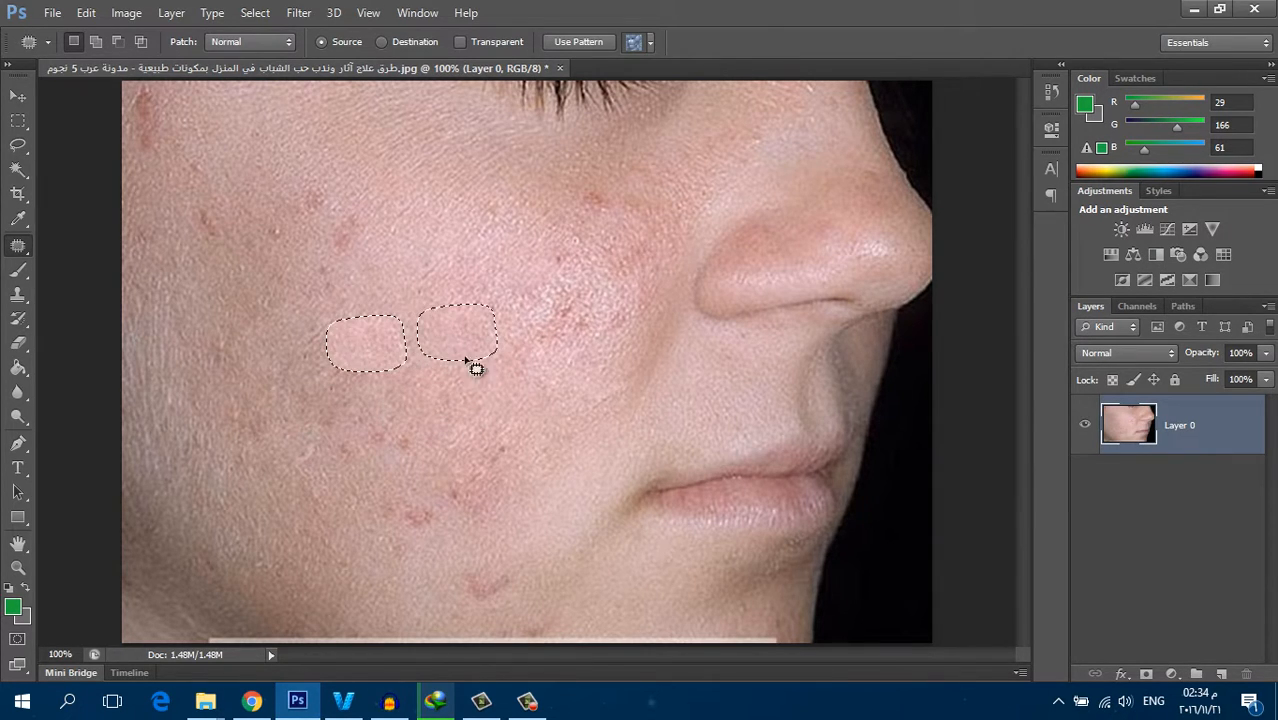
drag(476, 369, 476, 369)
mouse_move(519, 410)
mouse_down()
mouse_move(503, 485)
mouse_move(455, 536)
mouse_move(435, 471)
mouse_move(461, 444)
mouse_move(432, 375)
mouse_up()
- Patch the blemishes on the lower cheek and near the jaw, plus the uneven patch beneath the shiny area
mouse_move(423, 500)
mouse_down()
mouse_move(439, 536)
mouse_move(383, 530)
mouse_move(446, 493)
mouse_move(499, 499)
mouse_up()
click(399, 485)
mouse_move(427, 458)
mouse_down()
mouse_move(408, 418)
mouse_move(408, 448)
mouse_move(481, 414)
mouse_up()
mouse_move(527, 566)
mouse_down()
mouse_move(528, 608)
mouse_move(512, 556)
mouse_up()
drag(484, 582, 470, 497)
mouse_move(576, 387)
mouse_down()
mouse_move(540, 365)
mouse_move(561, 389)
mouse_up()
drag(560, 394, 461, 378)
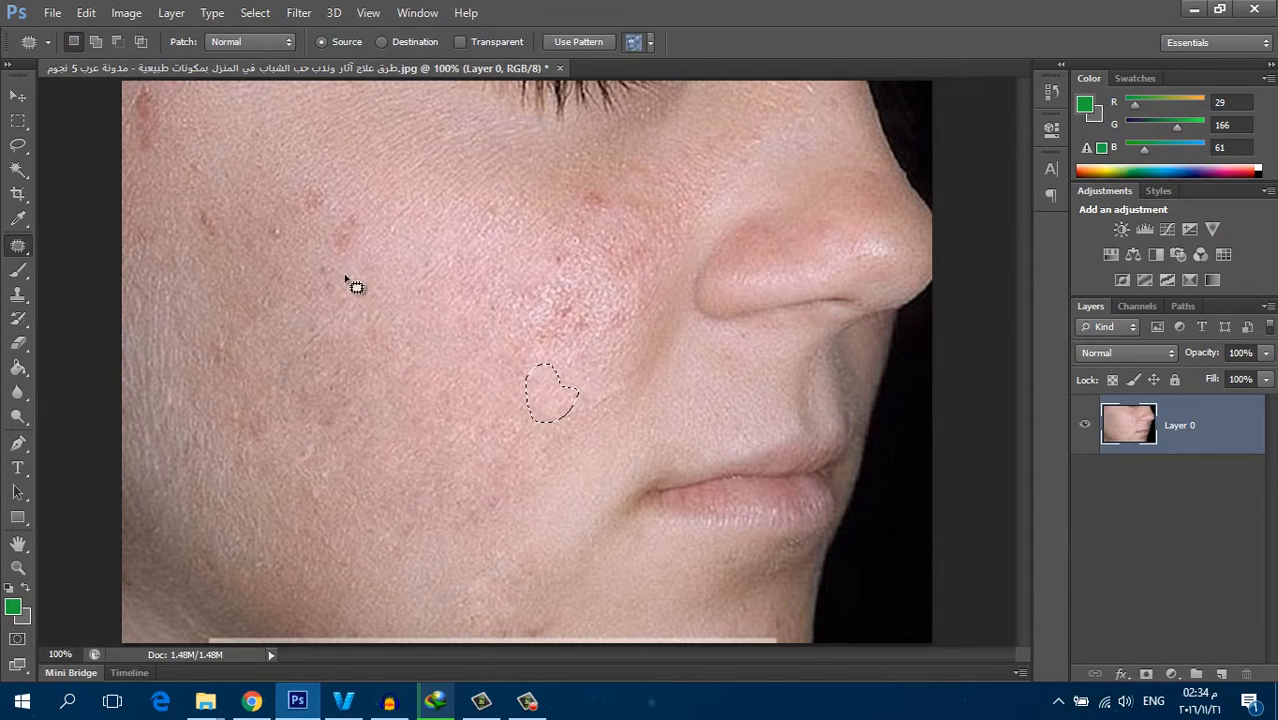
- Patch the red spots on the upper outer cheek using clear skin from the middle of the cheek
mouse_move(399, 219)
mouse_down()
mouse_move(321, 310)
mouse_move(364, 208)
mouse_move(401, 218)
mouse_move(396, 347)
mouse_up()
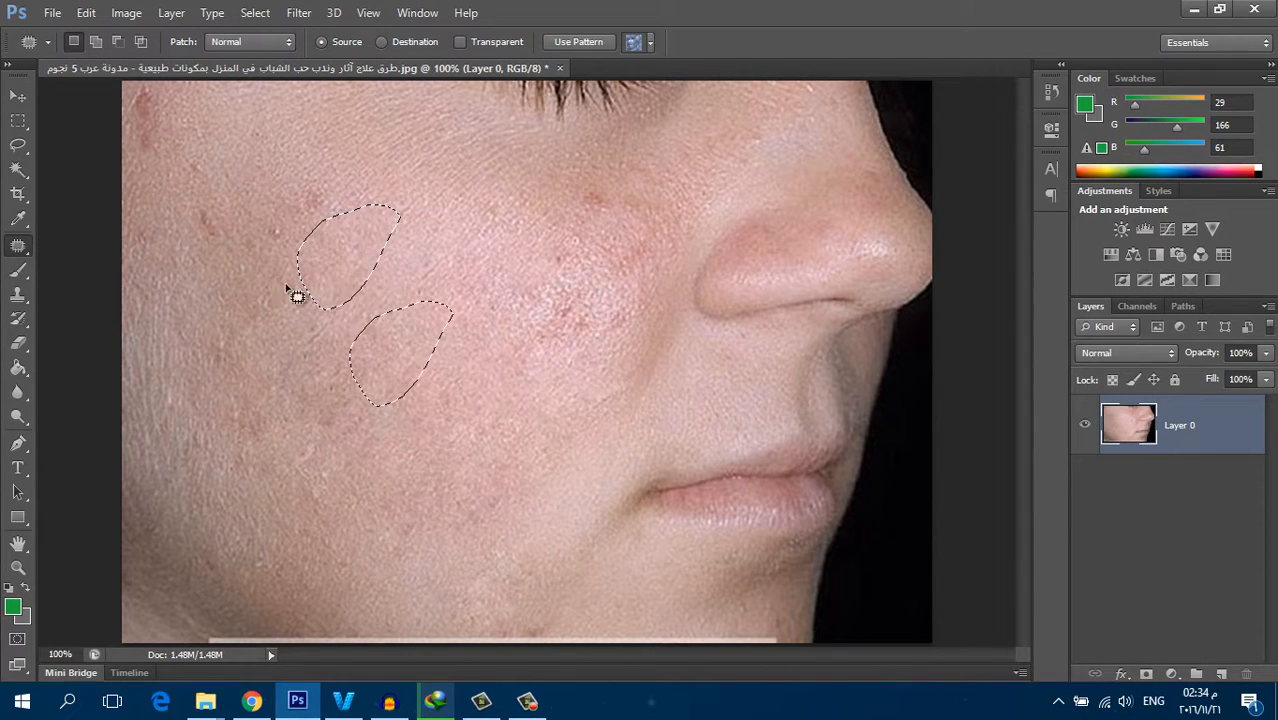
mouse_move(354, 192)
mouse_down()
mouse_move(300, 261)
mouse_move(226, 184)
mouse_move(350, 195)
mouse_up()
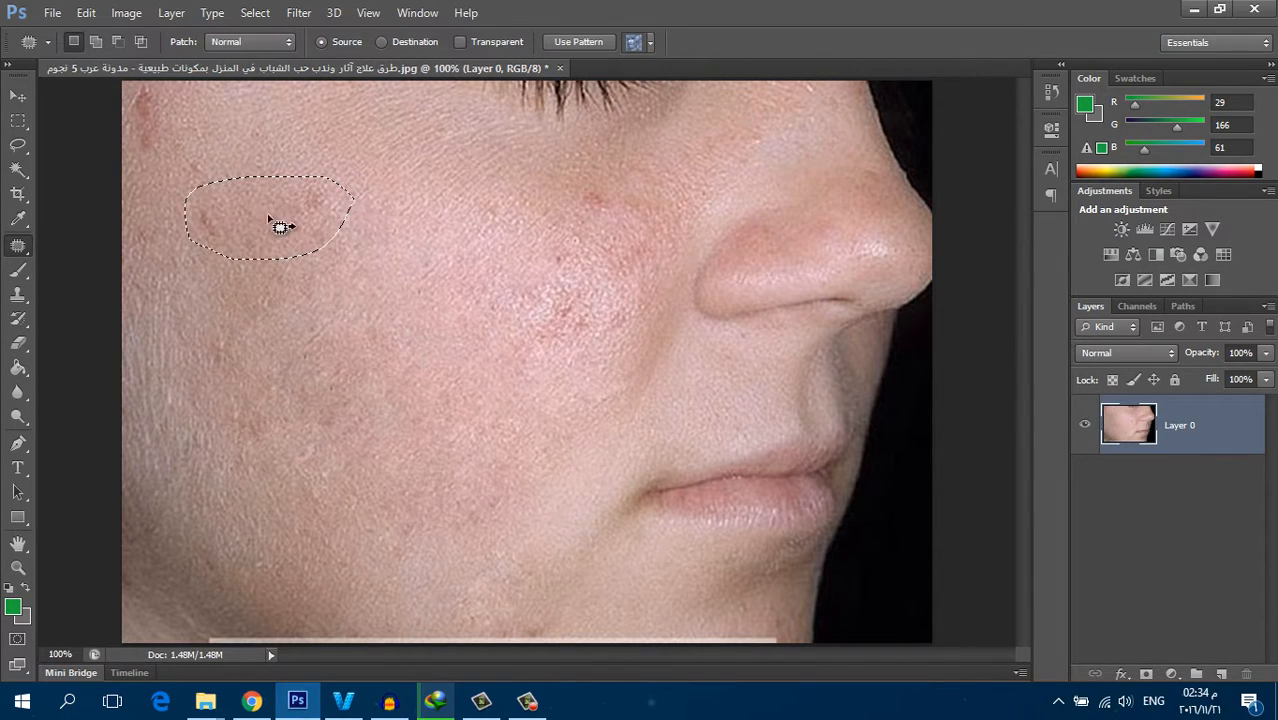
mouse_move(277, 220)
mouse_down()
mouse_move(417, 337)
mouse_move(422, 365)
mouse_up()
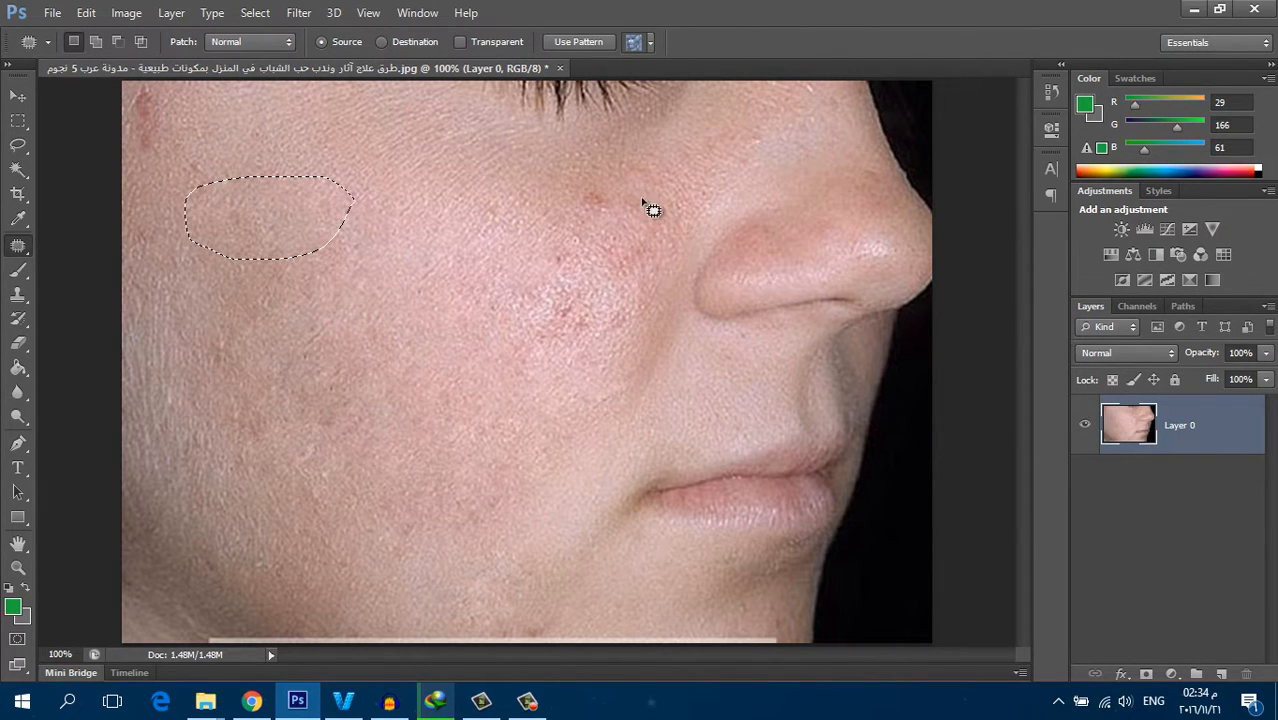
- Patch the red spot below the eye near the nose and clear the selection
mouse_move(645, 197)
mouse_down()
mouse_move(630, 188)
mouse_move(642, 198)
mouse_up()
mouse_move(600, 230)
mouse_down()
mouse_move(513, 197)
mouse_move(479, 212)
mouse_up()
click(586, 289)
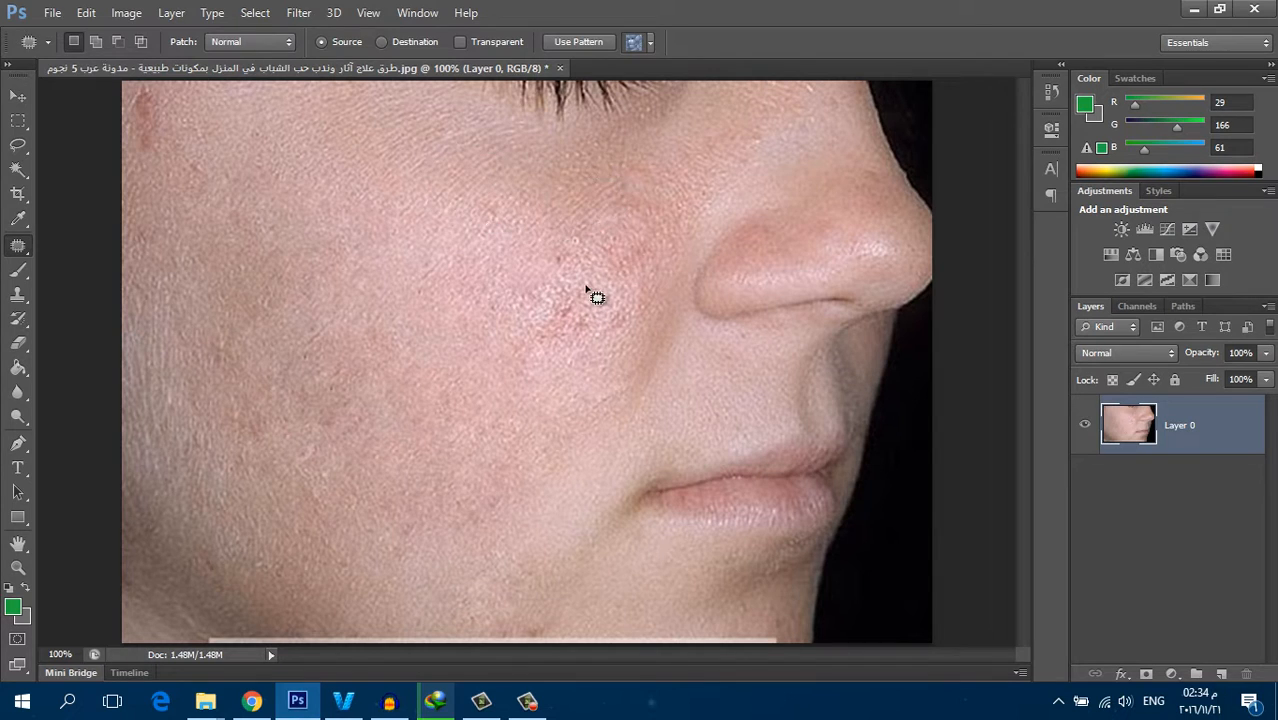
- Duplicate the retouched Layer 0
key(ctrl+minus)
key(ctrl+minus)
key(ctrl+minus)
key(ctrl+plus)
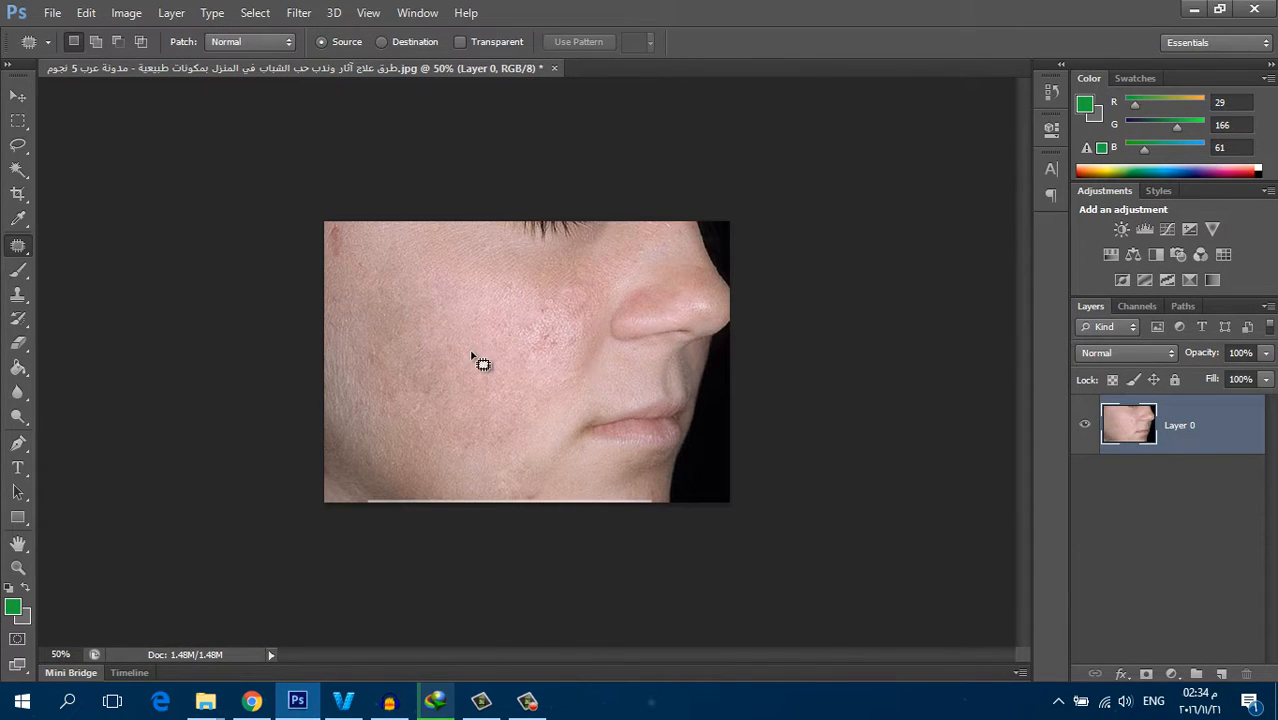
key(ctrl+plus)
key(ctrl+plus)
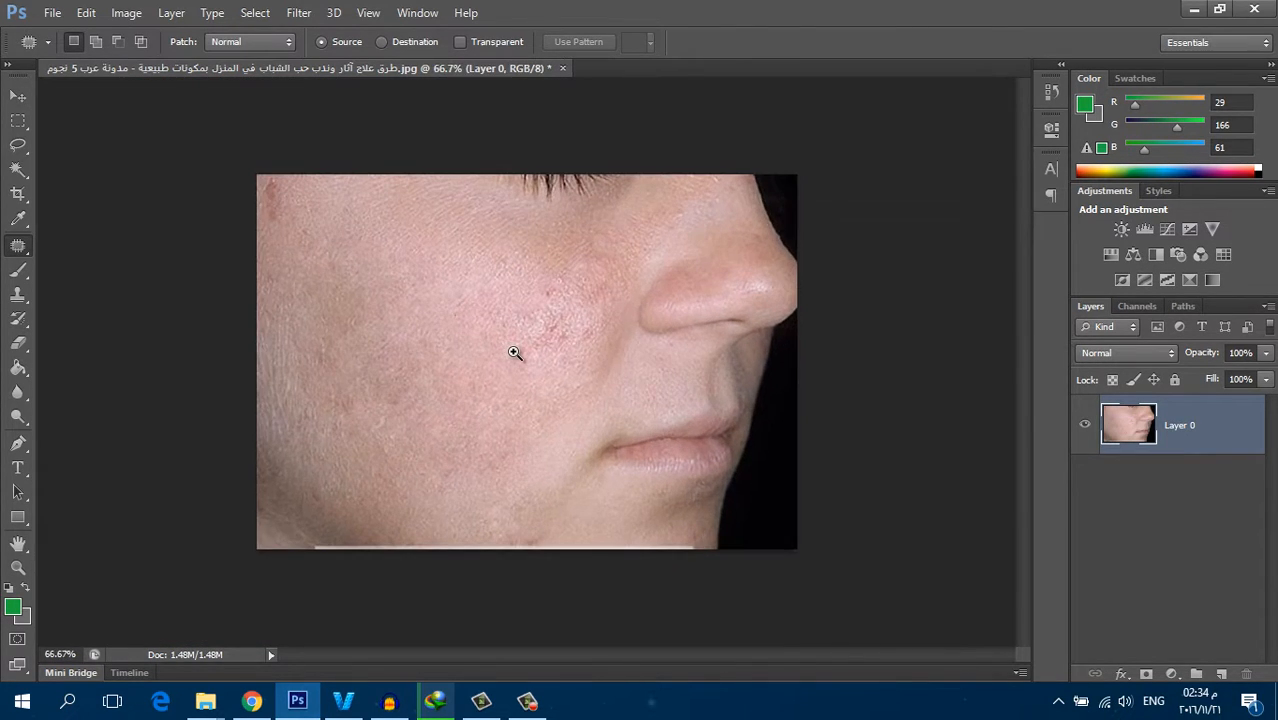
key(ctrl+minus)
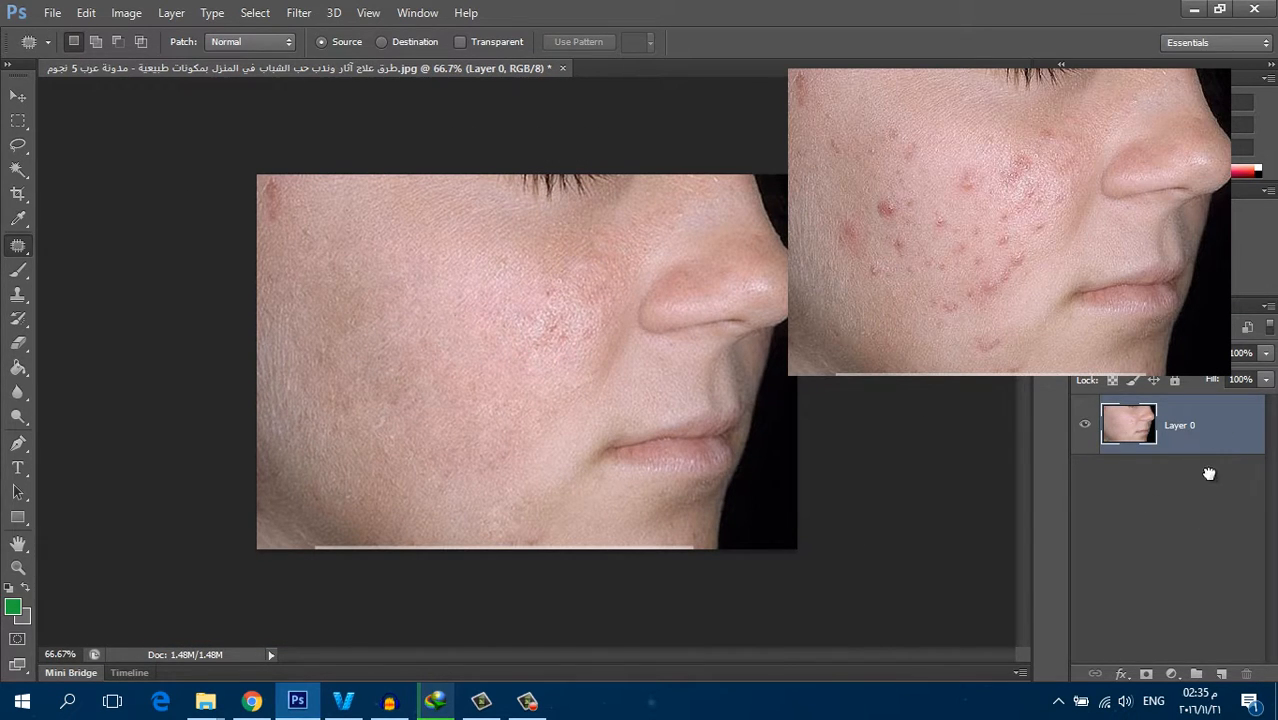
drag(1209, 473, 1221, 680)
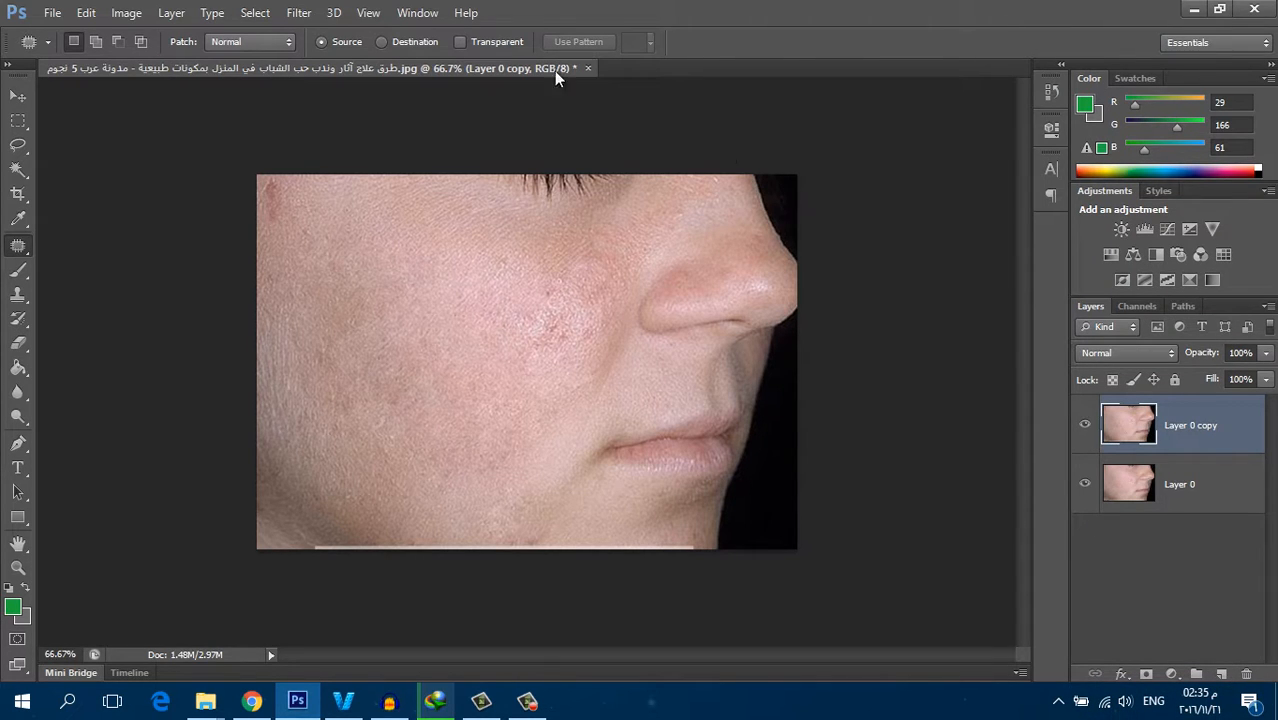
- Apply the Kodak DIGITAL GEM Airbrush Professional v2.1.0 filter to the duplicate layer with Normal blending at 75 and all detail values at 0
click(298, 13)
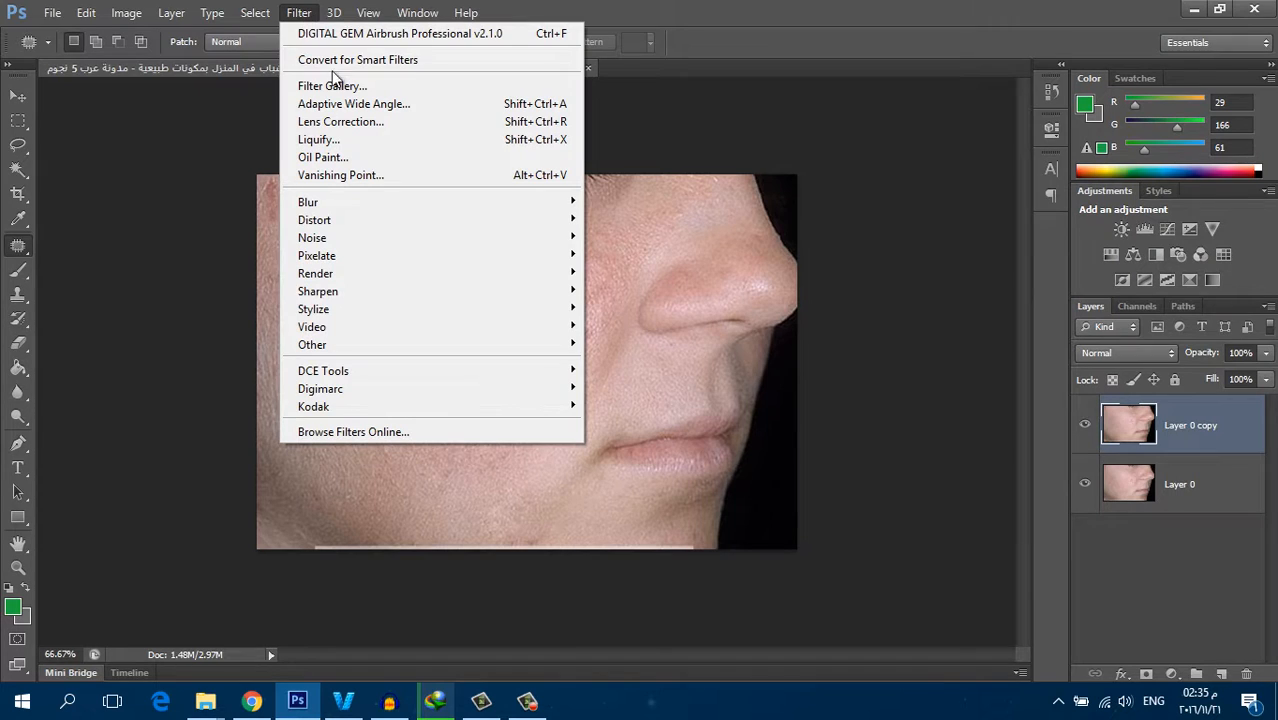
mouse_move(532, 410)
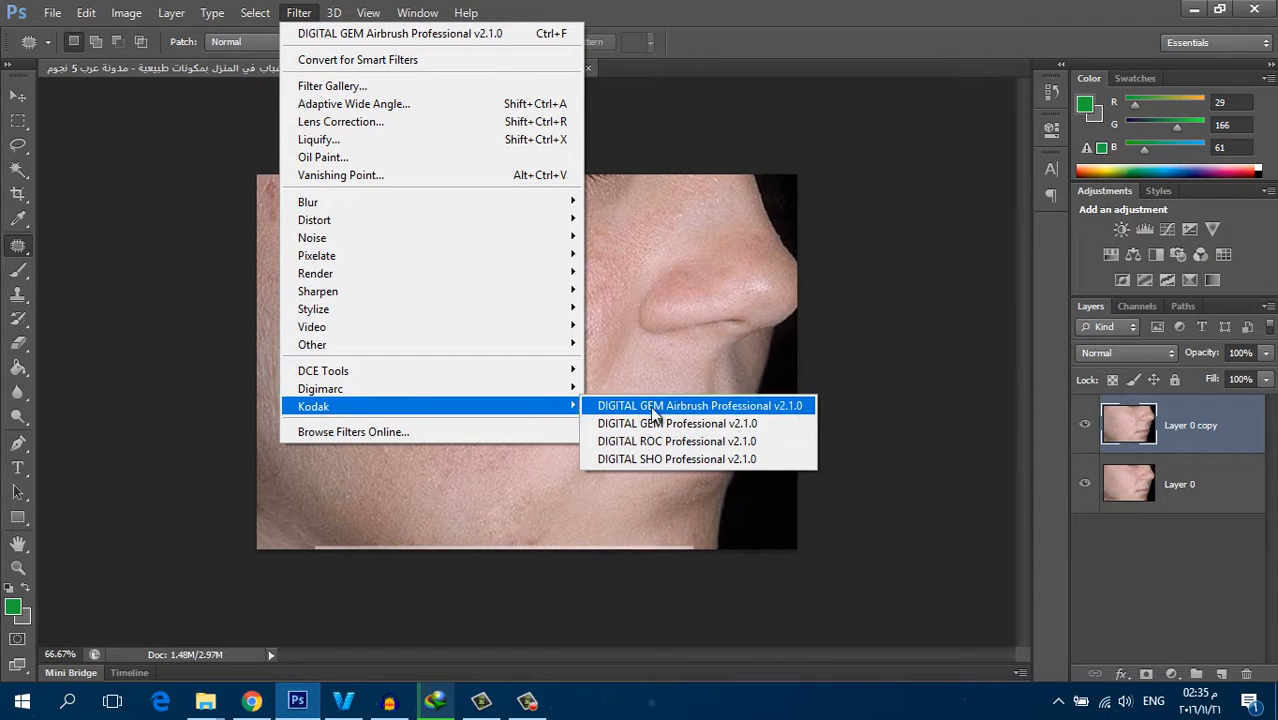
click(704, 405)
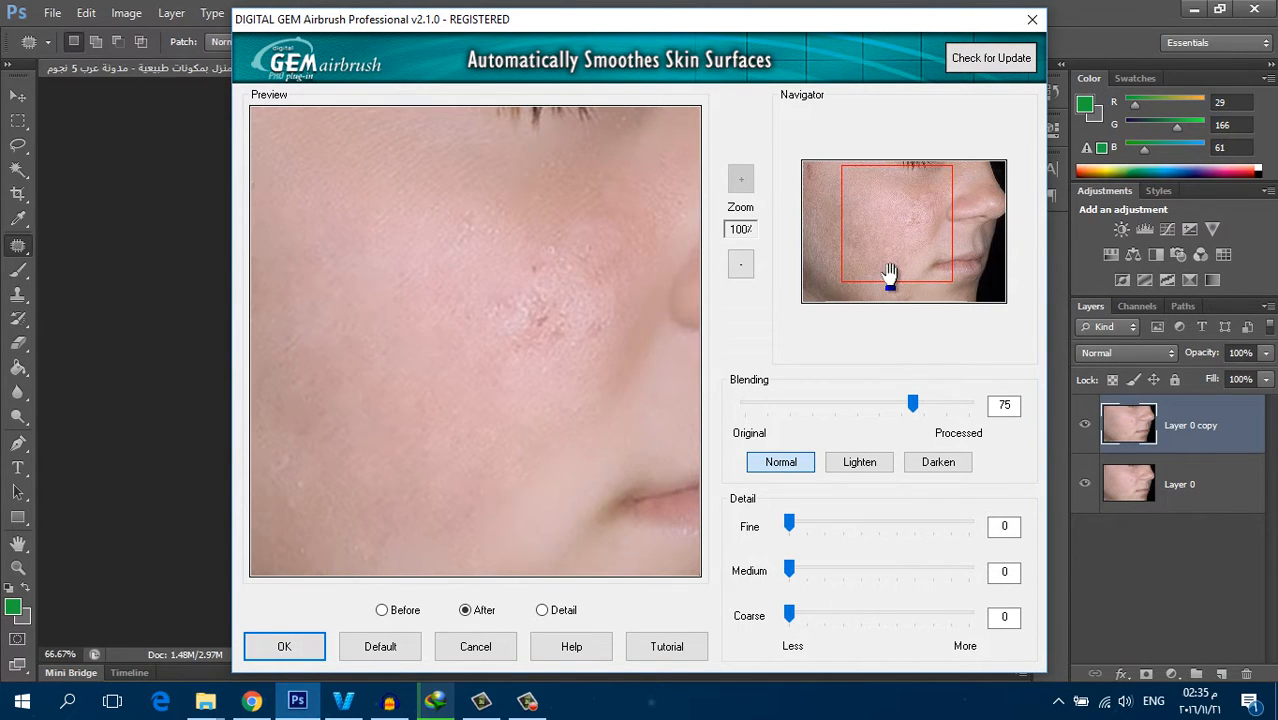
click(285, 646)
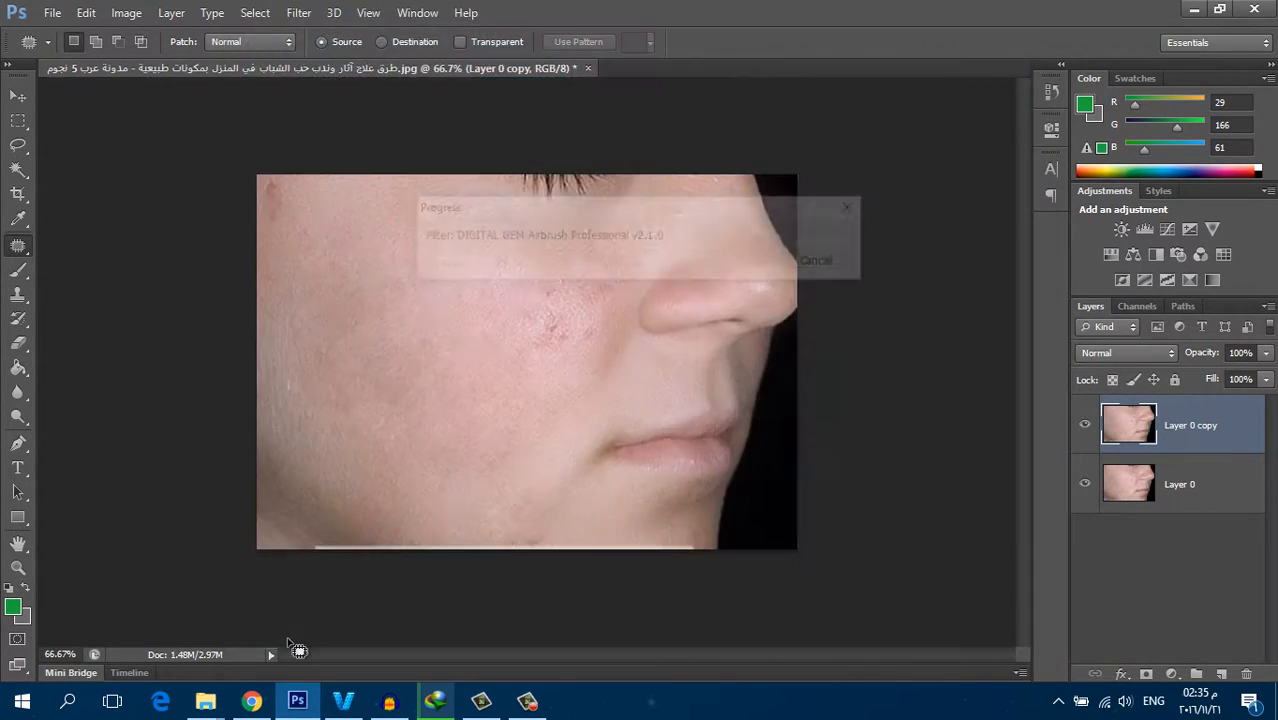
- Compare the skin with and without the airbrushed copy, including a close-up of the shiny cheek area
click(1088, 427)
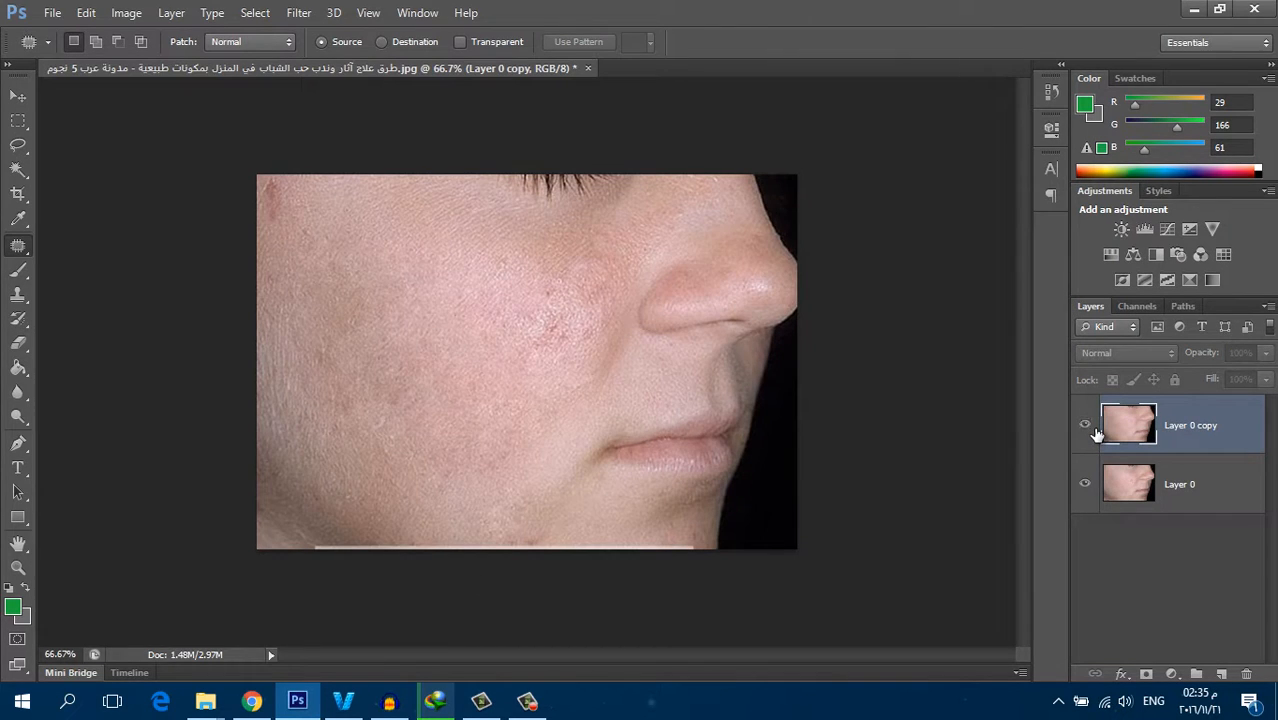
click(1088, 427)
click(620, 336)
click(580, 337)
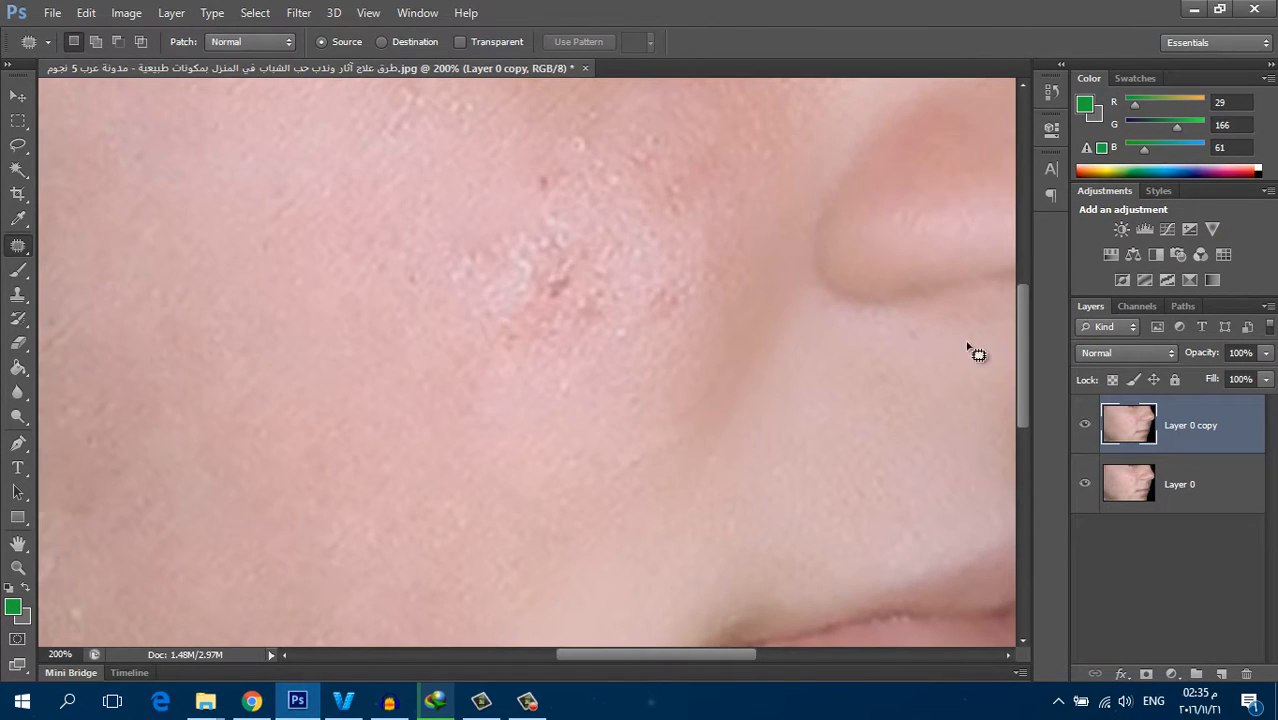
click(1084, 426)
click(1084, 426)
alt+click(408, 321)
alt+click(414, 323)
alt+click(419, 325)
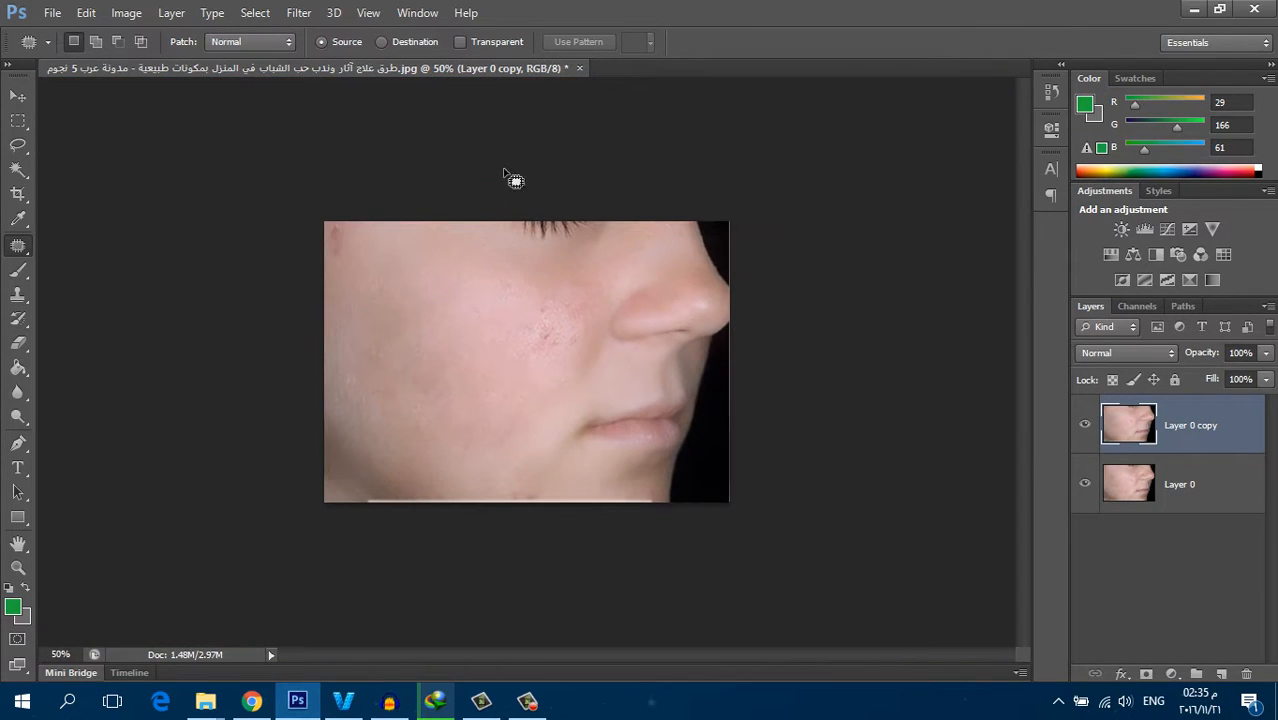
- Run the DIGITAL GEM Airbrush Professional filter a second time on Layer 0 copy, keeping Normal blending at 75
click(298, 12)
mouse_move(444, 407)
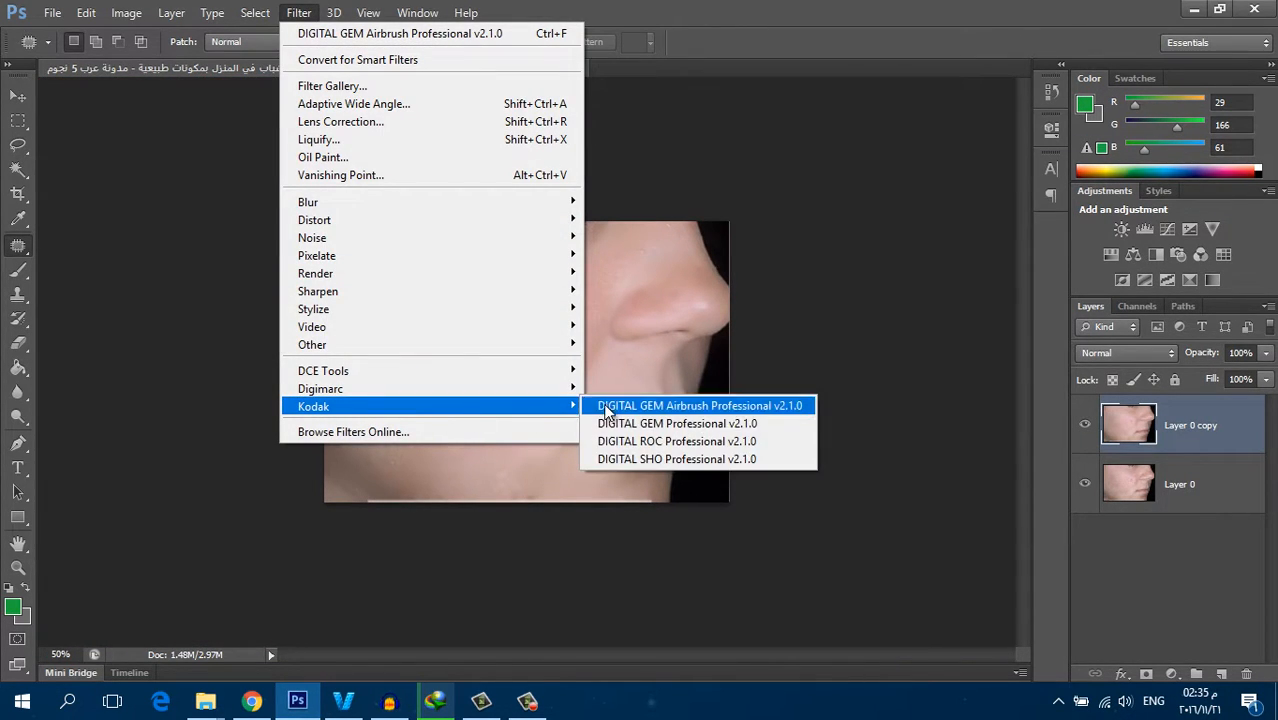
click(605, 407)
click(284, 646)
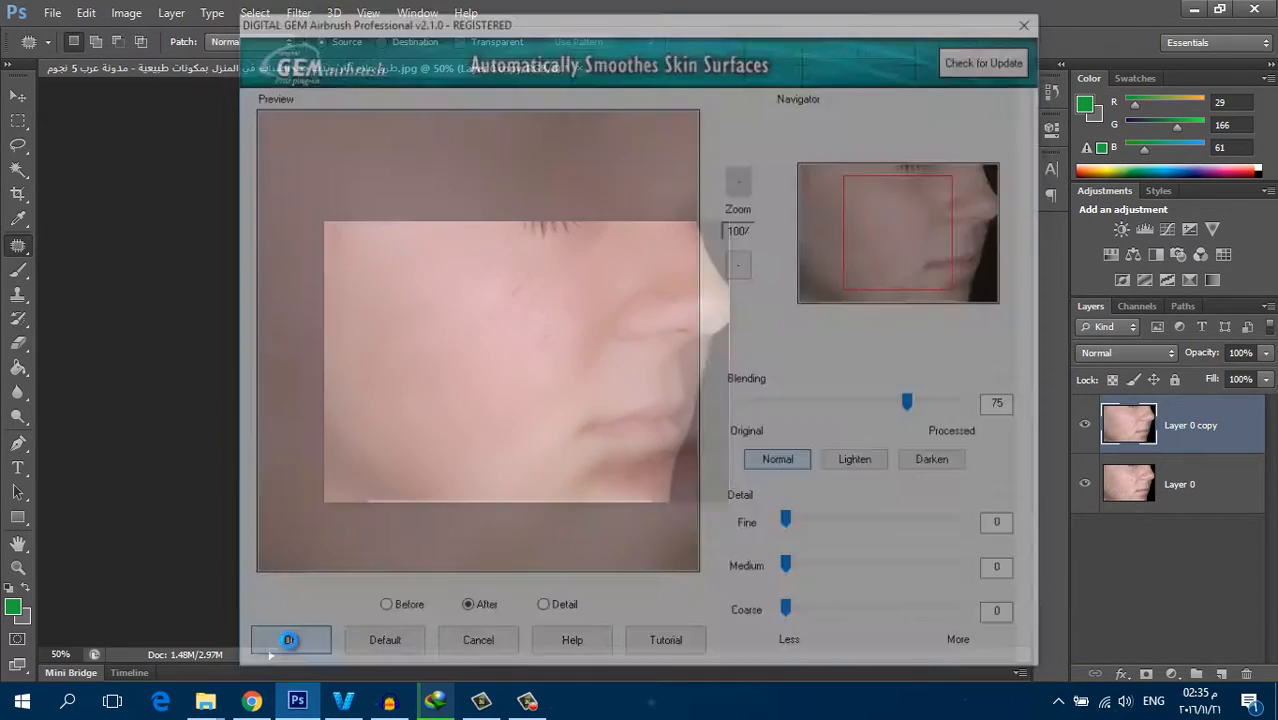
- Toggle the visibility of Layer 0 copy to compare the doubly smoothed skin with the layer beneath
key(ctrl+plus)
key(ctrl+plus)
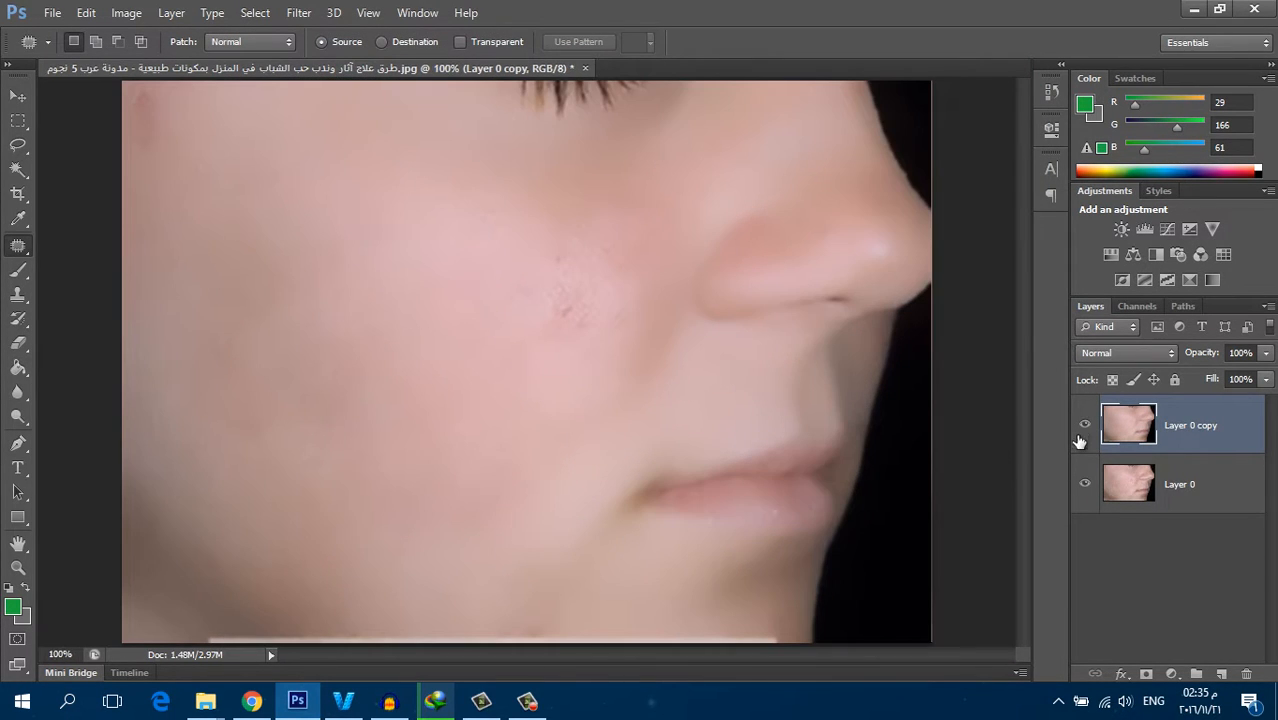
click(1084, 425)
click(1084, 425)
click(1084, 425)
click(1084, 430)
key(ctrl+minus)
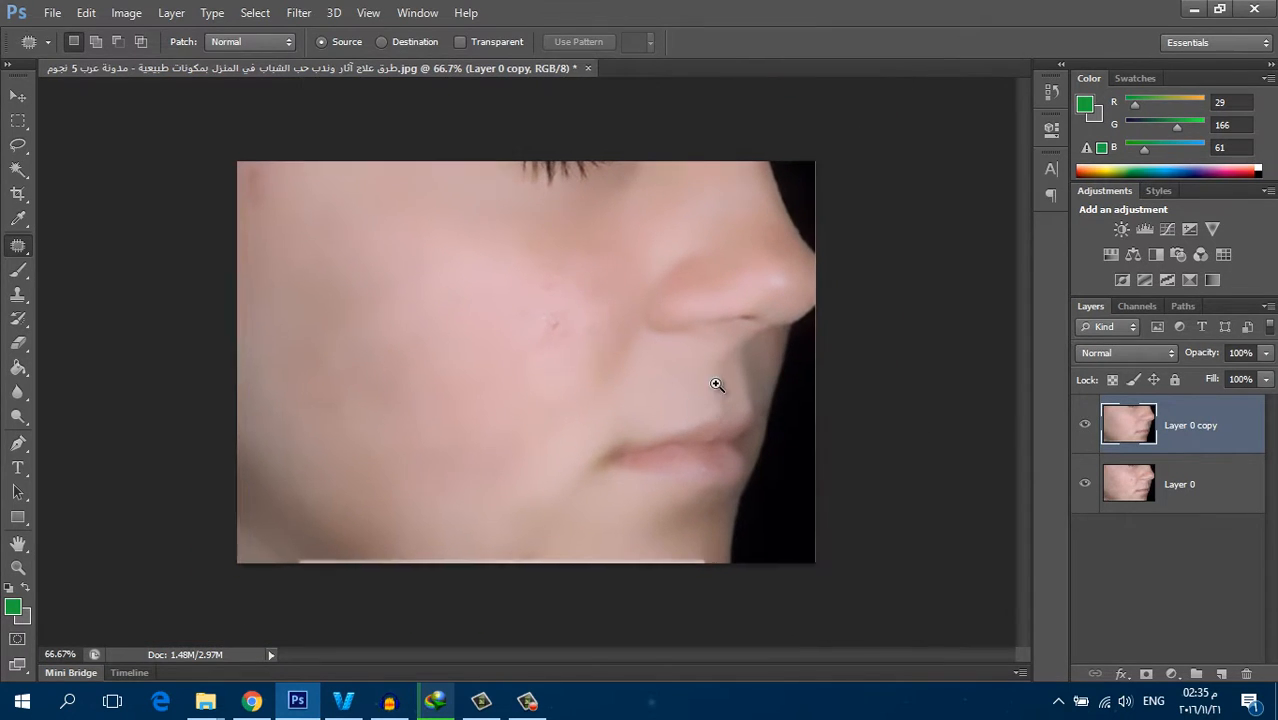
- Erase the smoothing from Layer 0 copy along the nostril's outline and lower crease, using the Eraser at 33% flow
key(ctrl+plus)
click(24, 343)
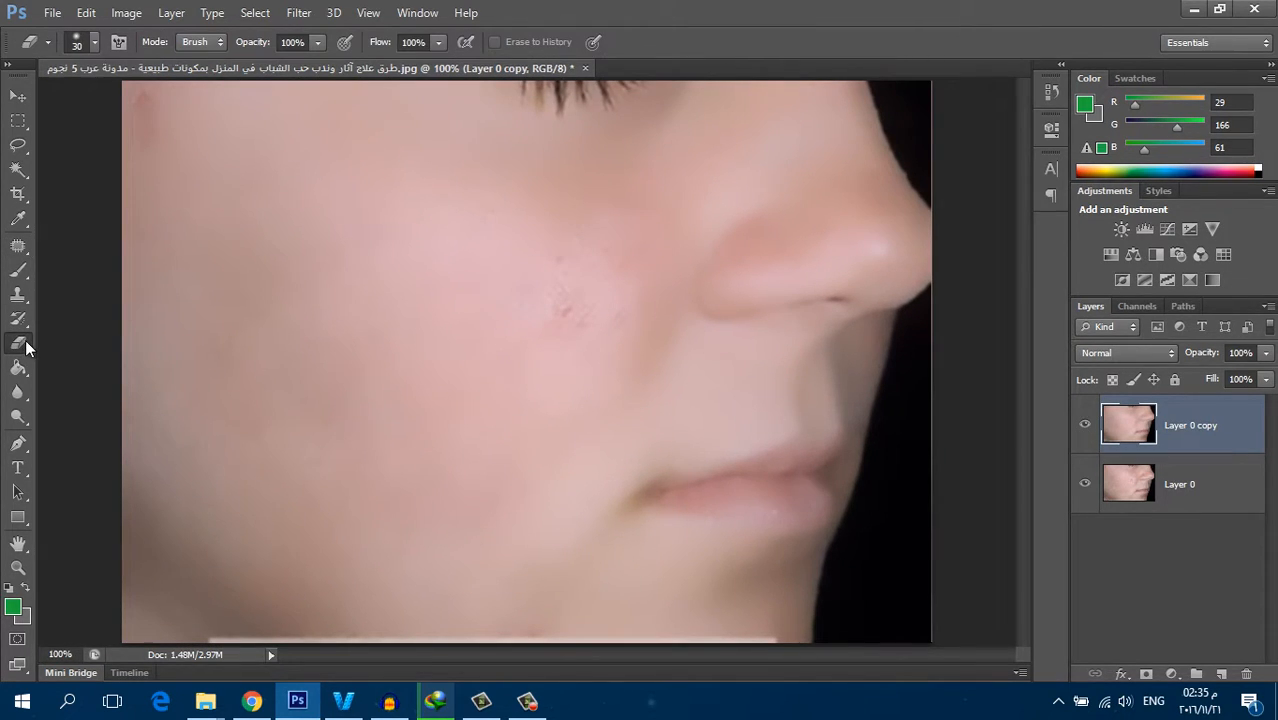
click(438, 42)
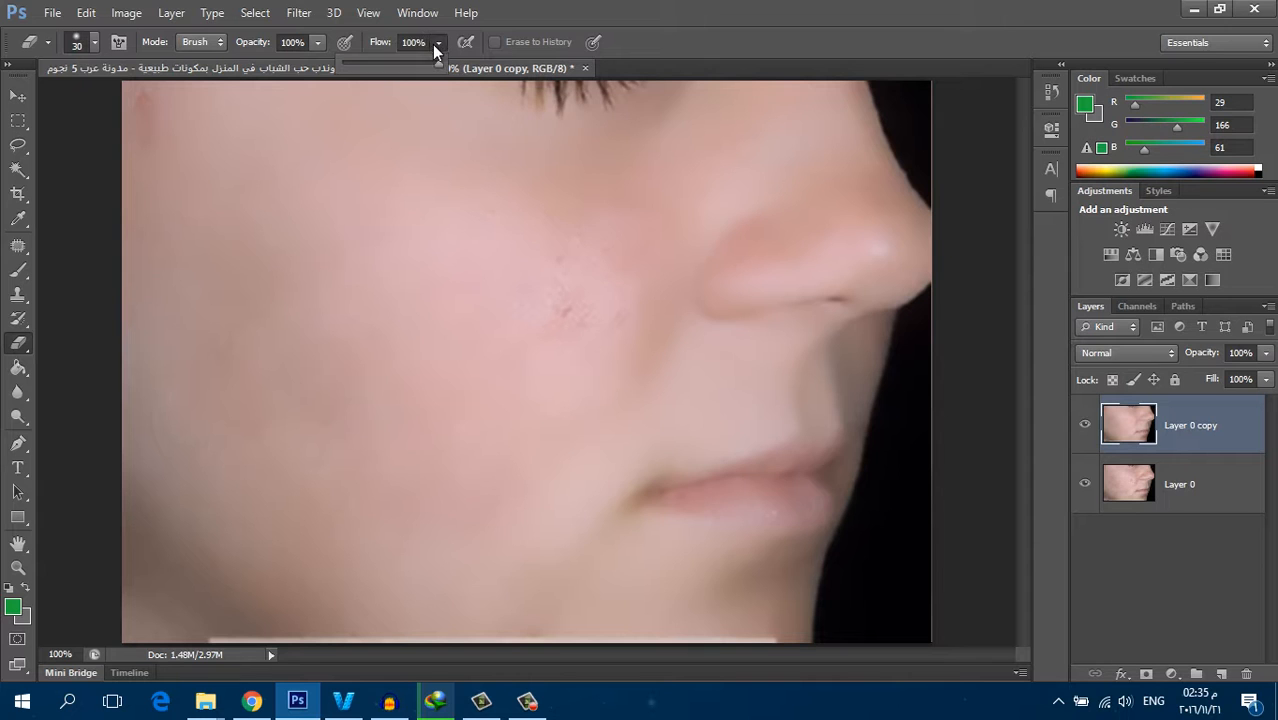
click(376, 64)
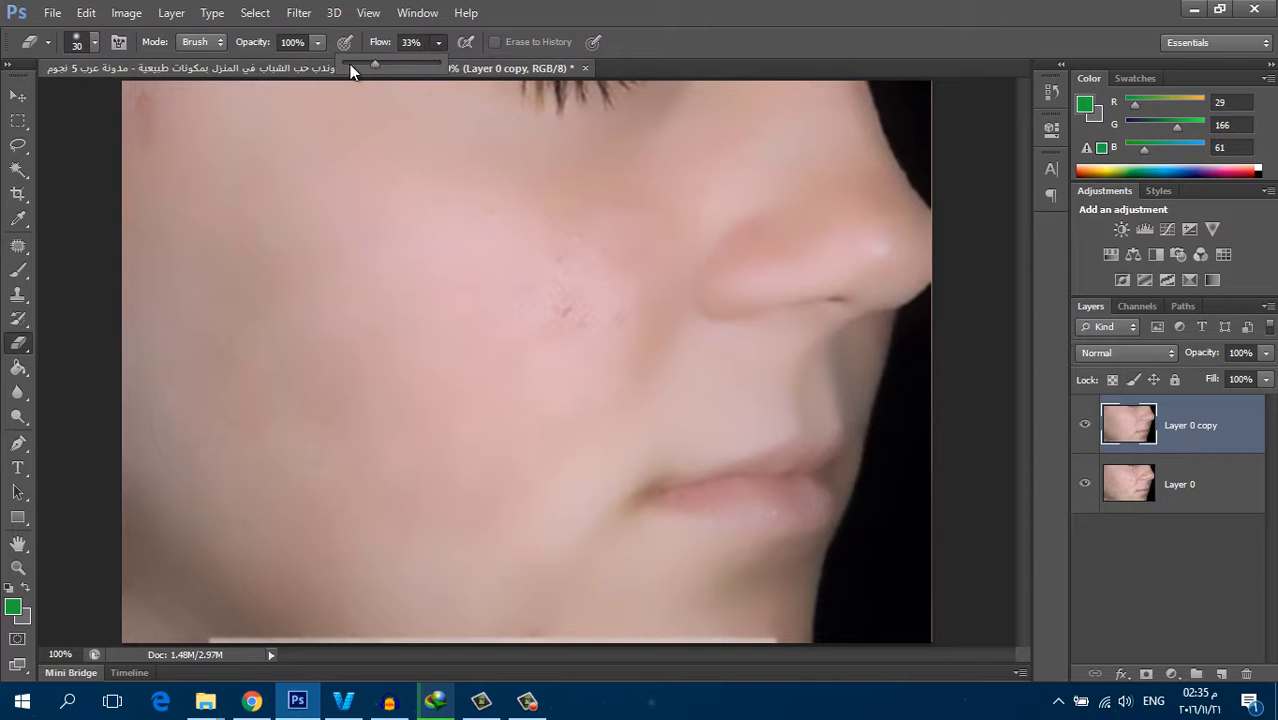
ctrl+click(870, 335)
ctrl+click(870, 335)
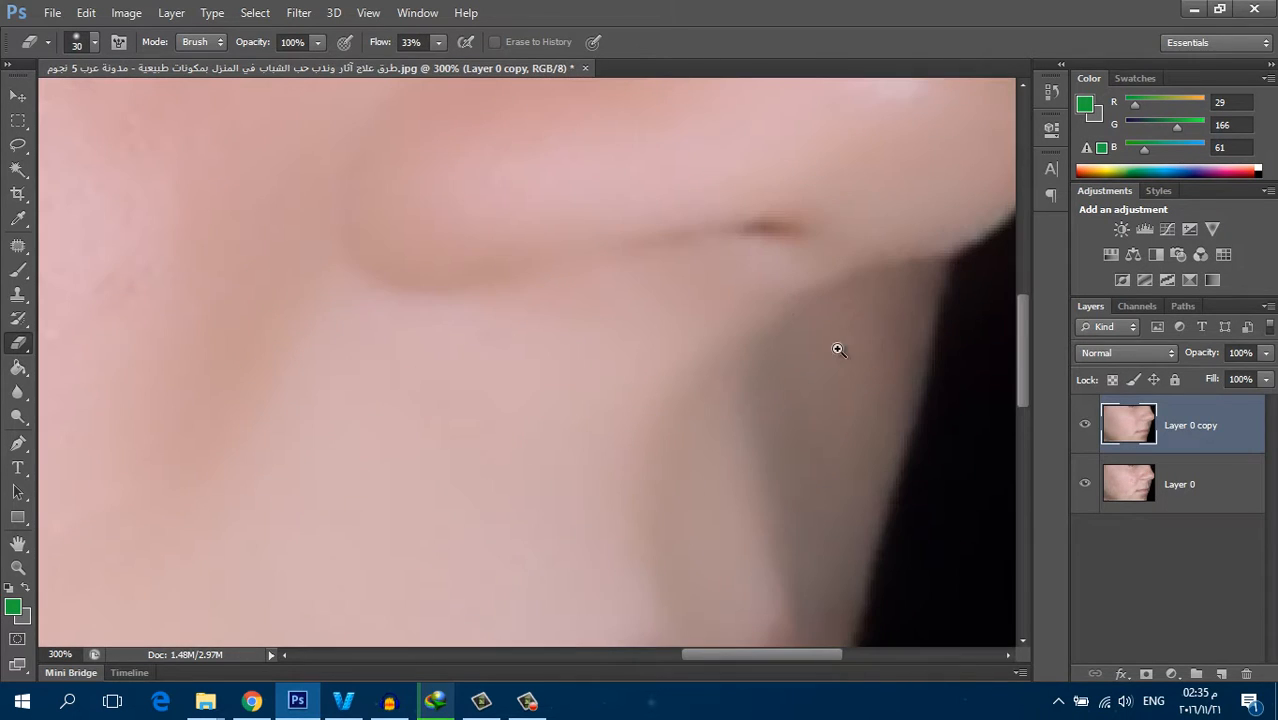
alt+click(798, 233)
mouse_move(787, 271)
mouse_down()
mouse_move(689, 317)
mouse_move(685, 357)
mouse_move(692, 311)
mouse_move(707, 322)
mouse_move(644, 310)
mouse_move(517, 344)
mouse_move(717, 341)
mouse_move(533, 318)
mouse_move(488, 363)
mouse_move(447, 319)
mouse_move(425, 341)
mouse_move(476, 349)
mouse_move(430, 353)
mouse_move(389, 291)
mouse_up()
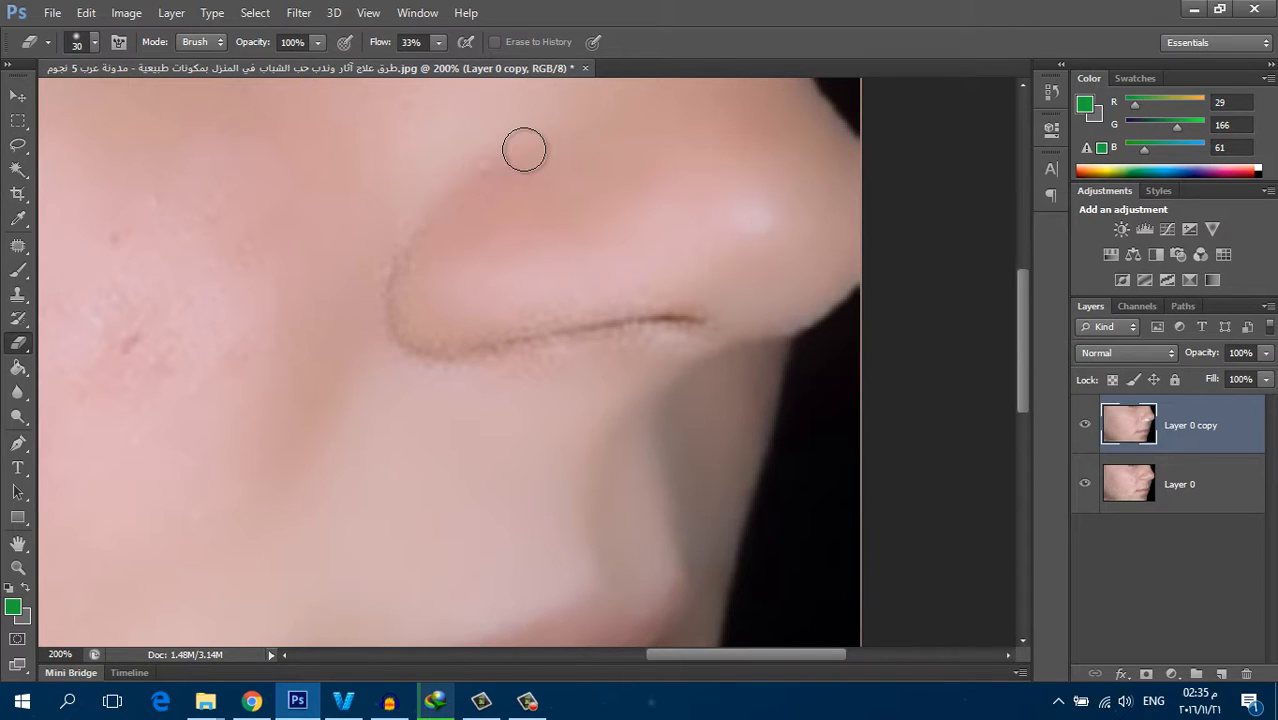
- Erase the smoothing from Layer 0 copy over both lips and along the groove between nose and upper lip
alt+click(517, 342)
alt+click(517, 342)
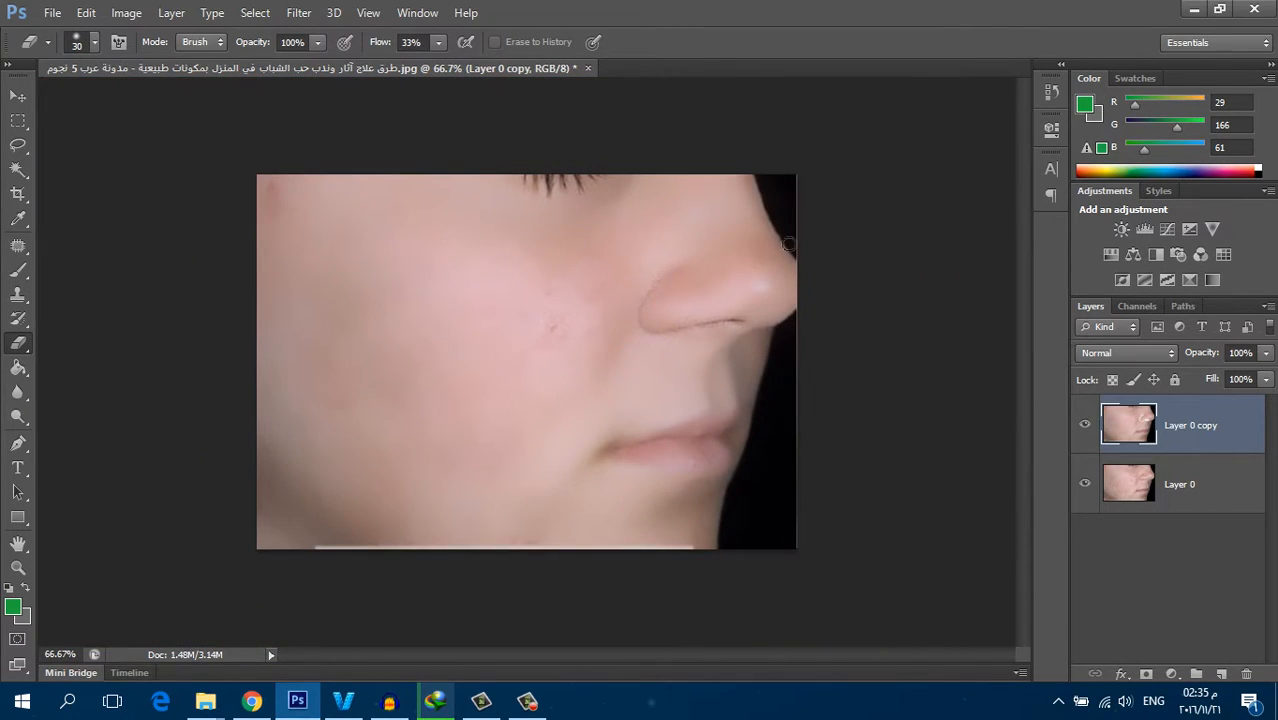
ctrl+click(714, 370)
ctrl+click(716, 371)
mouse_move(874, 386)
mouse_down()
mouse_move(513, 291)
mouse_move(508, 412)
mouse_move(566, 461)
mouse_move(605, 439)
mouse_move(569, 309)
mouse_move(629, 476)
mouse_move(372, 490)
mouse_move(245, 538)
mouse_move(236, 574)
mouse_move(493, 598)
mouse_move(705, 594)
mouse_move(261, 530)
mouse_move(286, 553)
mouse_move(248, 543)
mouse_move(410, 547)
mouse_move(575, 492)
mouse_move(383, 535)
mouse_move(556, 502)
mouse_move(419, 536)
mouse_move(620, 560)
mouse_move(238, 553)
mouse_move(522, 597)
mouse_move(610, 599)
mouse_move(628, 581)
mouse_move(527, 587)
mouse_up()
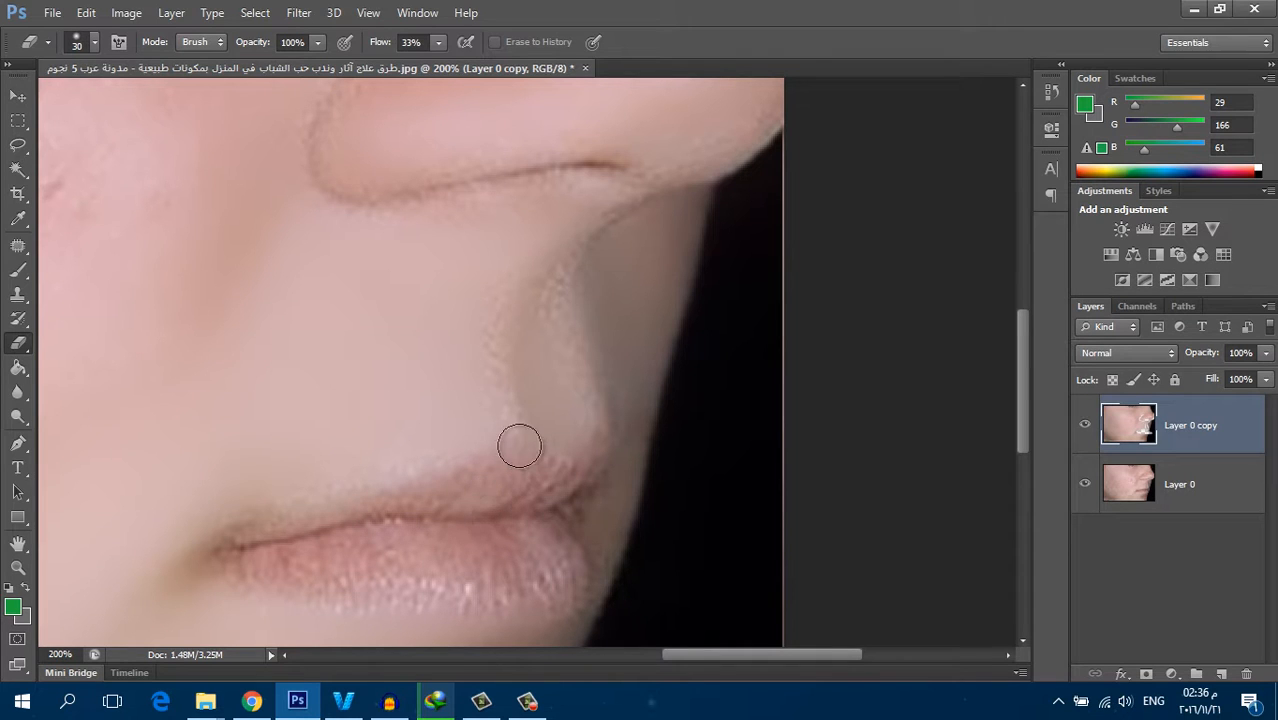
- Enlarge the Eraser brush to 86 px and erase the smoothing from Layer 0 copy along the jawline's outer edge
key(ctrl+minus)
key(ctrl+minus)
key(ctrl+minus)
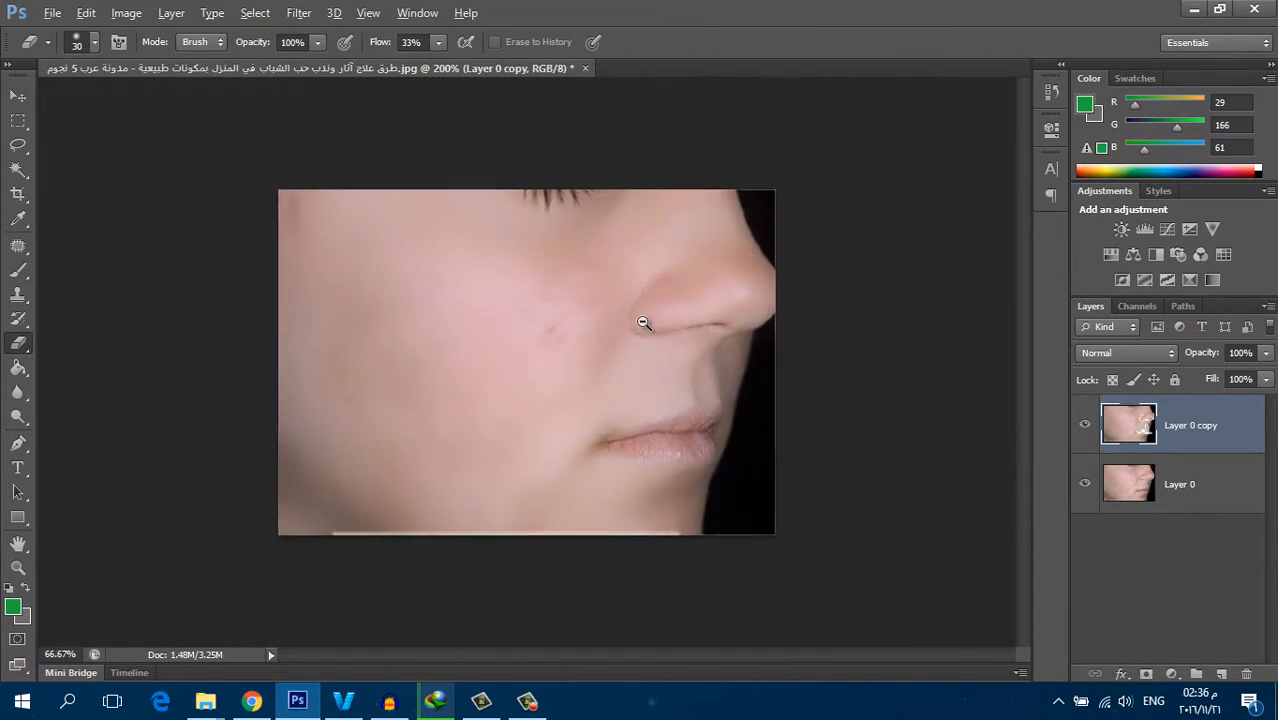
key(ctrl+minus)
key(ctrl+plus)
key(ctrl+plus)
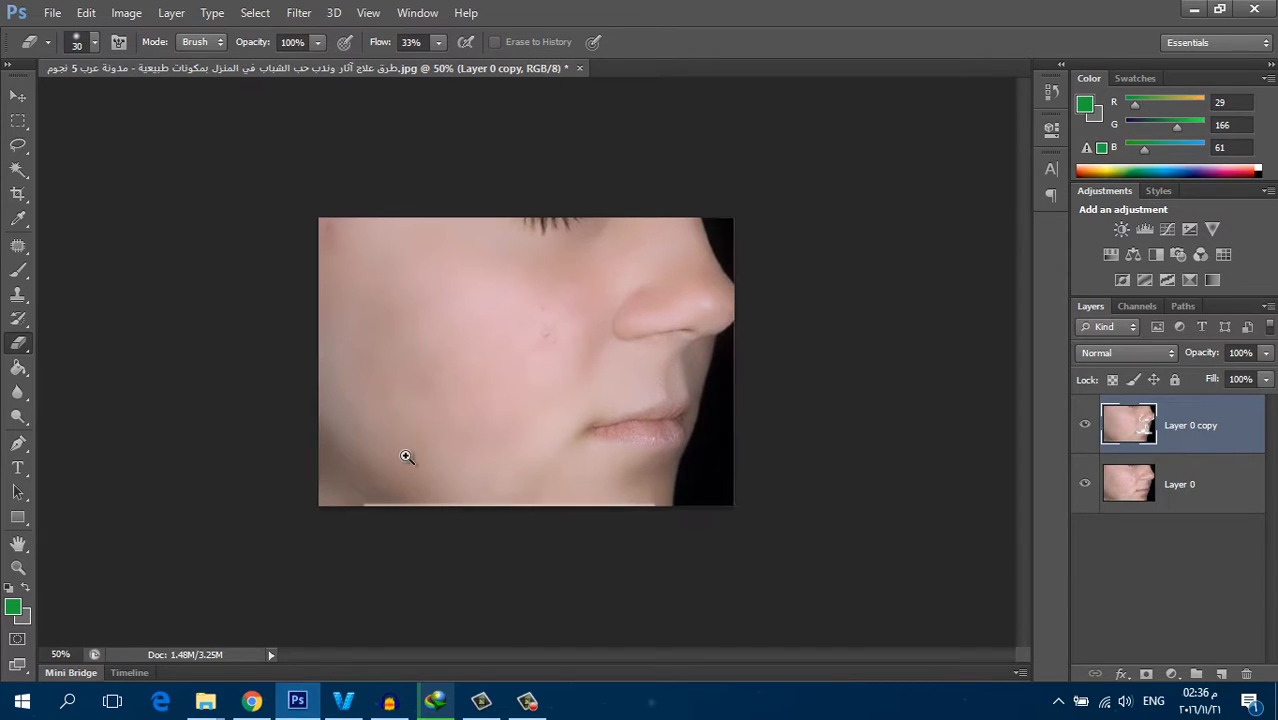
right_click(307, 607)
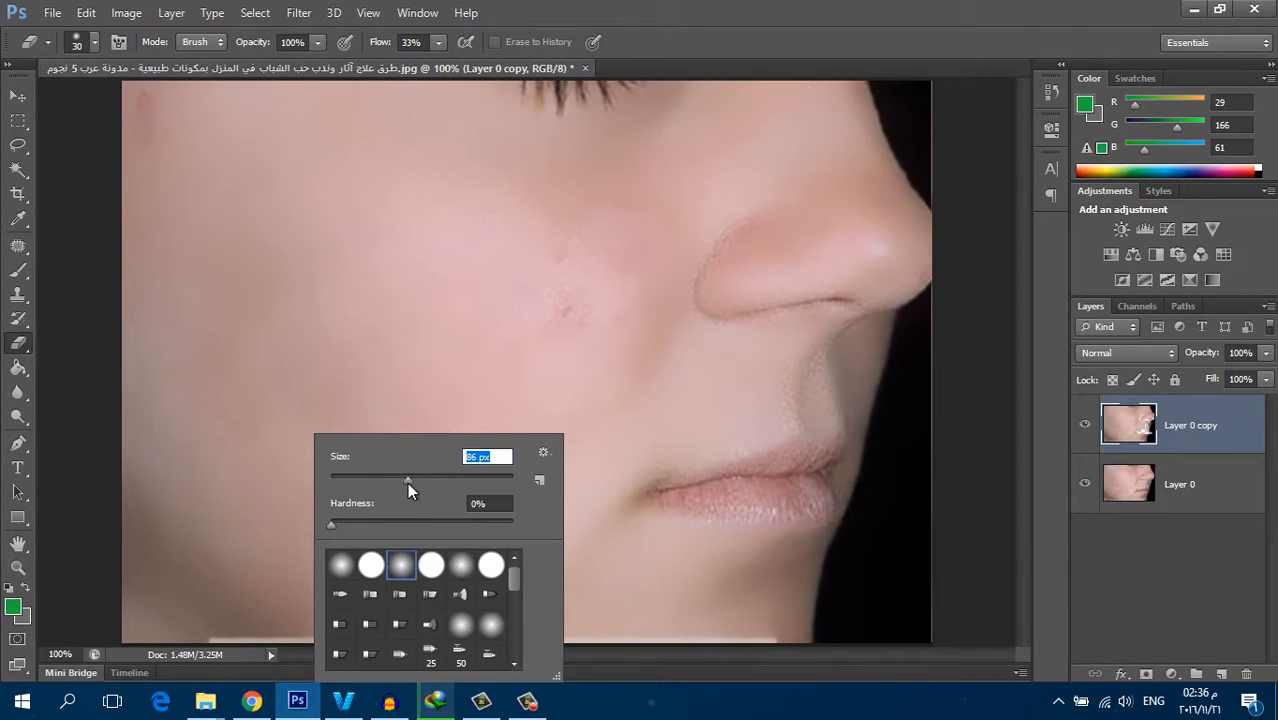
key(Escape)
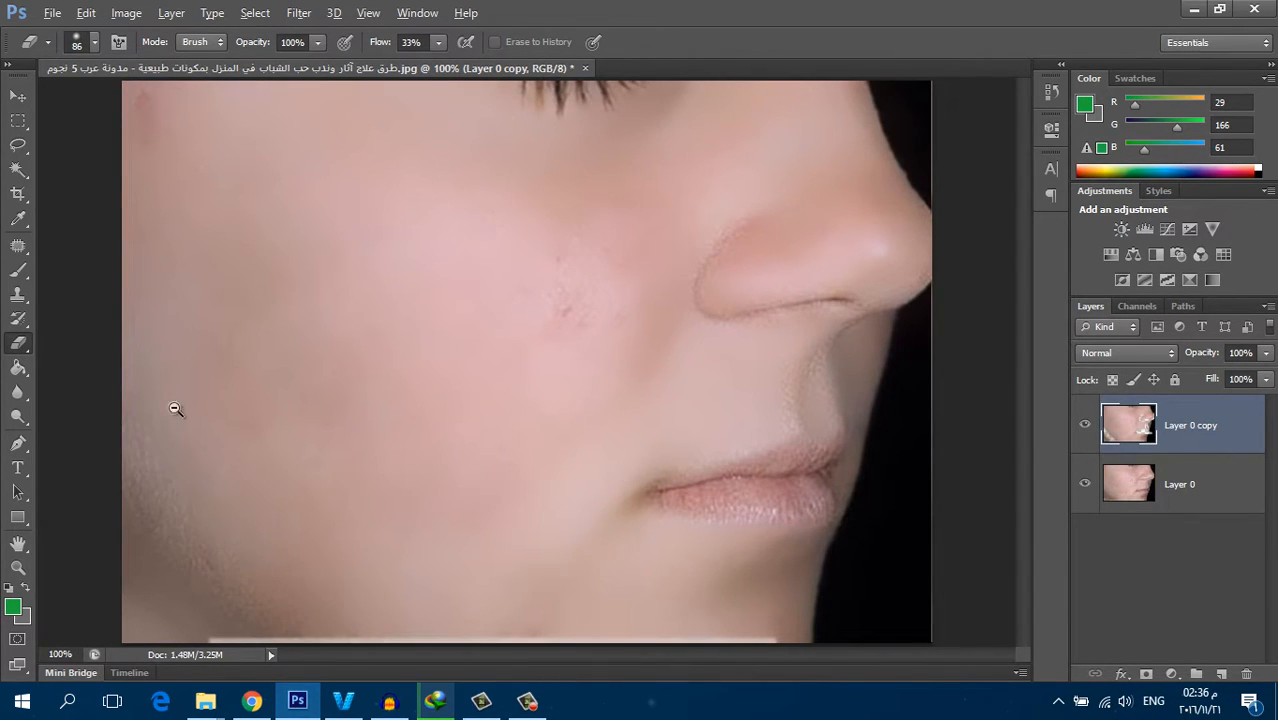
- Toggle the visibility of Layer 0 copy to compare the partly erased airbrushed skin with the layer beneath
key(ctrl+minus)
key(ctrl+minus)
scroll(572, 393, up, 1)
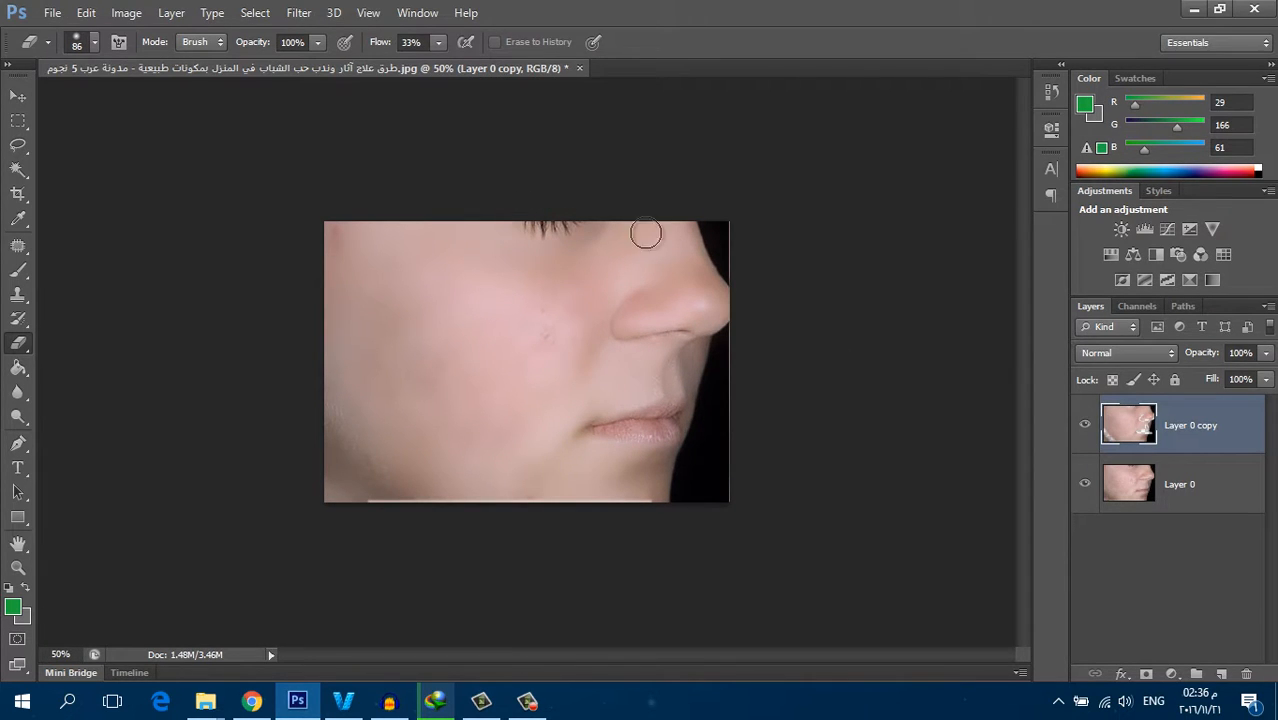
click(1085, 426)
click(1085, 426)
click(1085, 426)
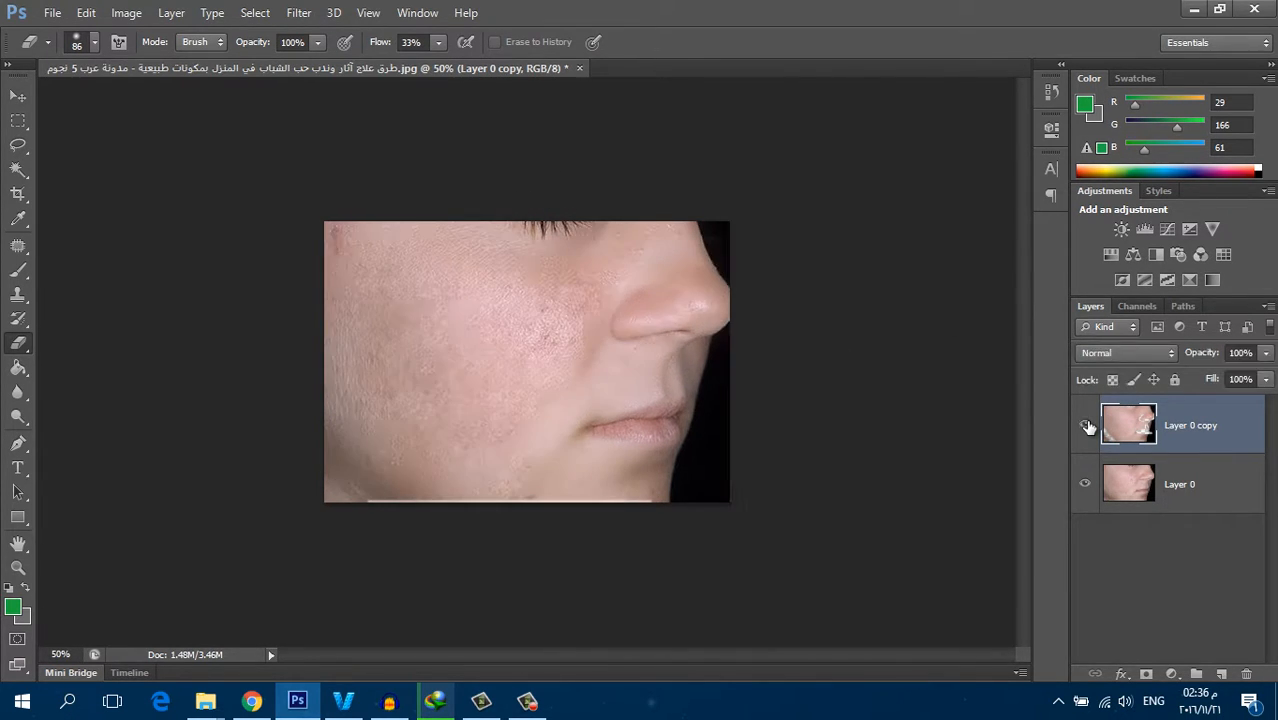
click(1085, 426)
click(1086, 426)
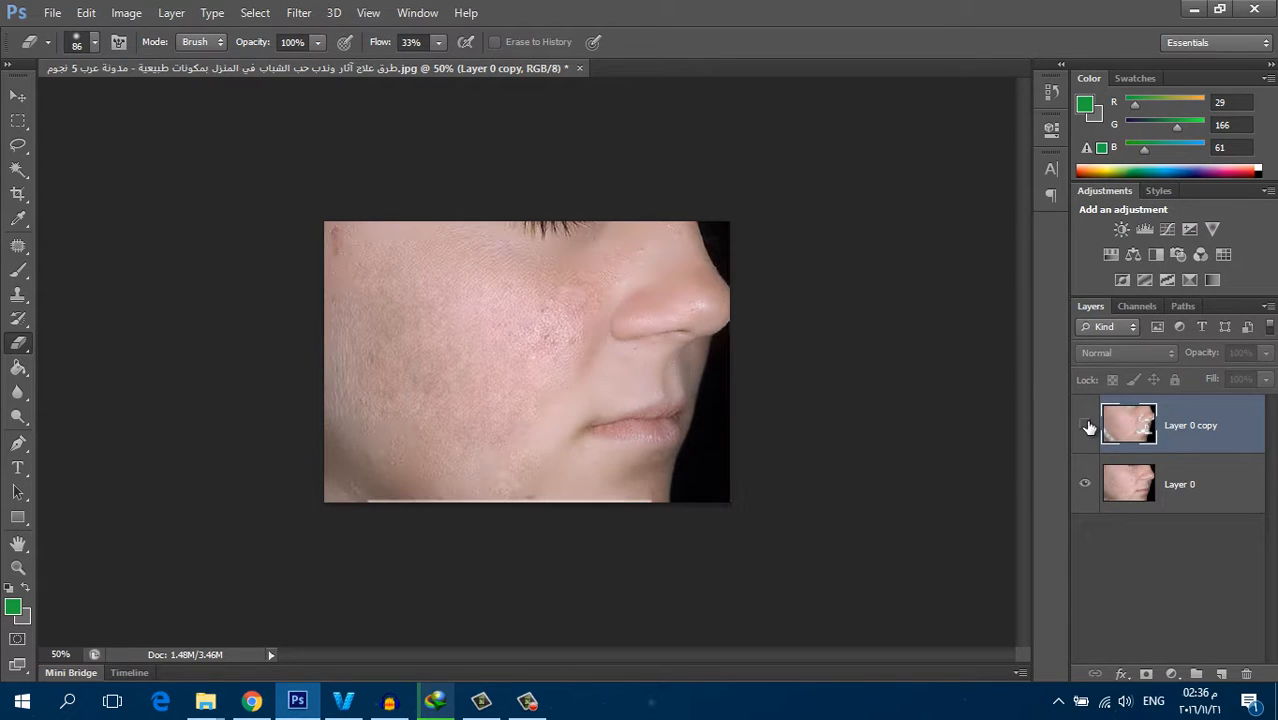
click(1086, 426)
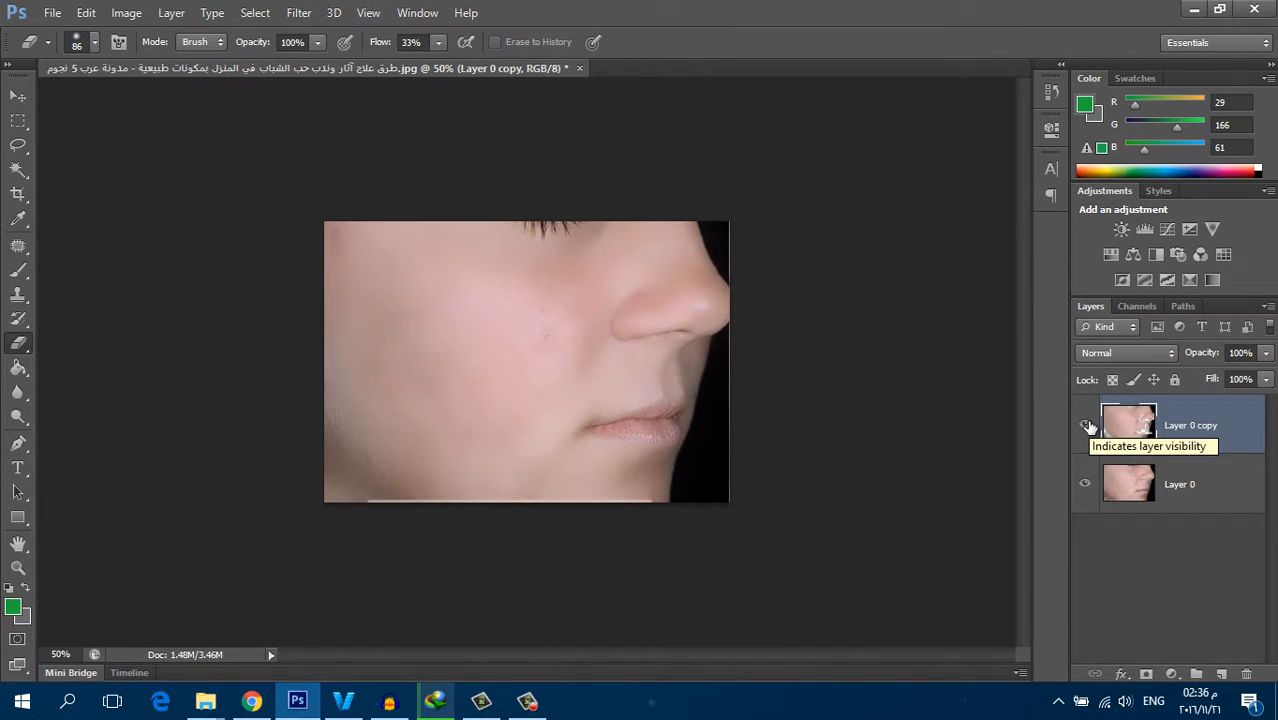